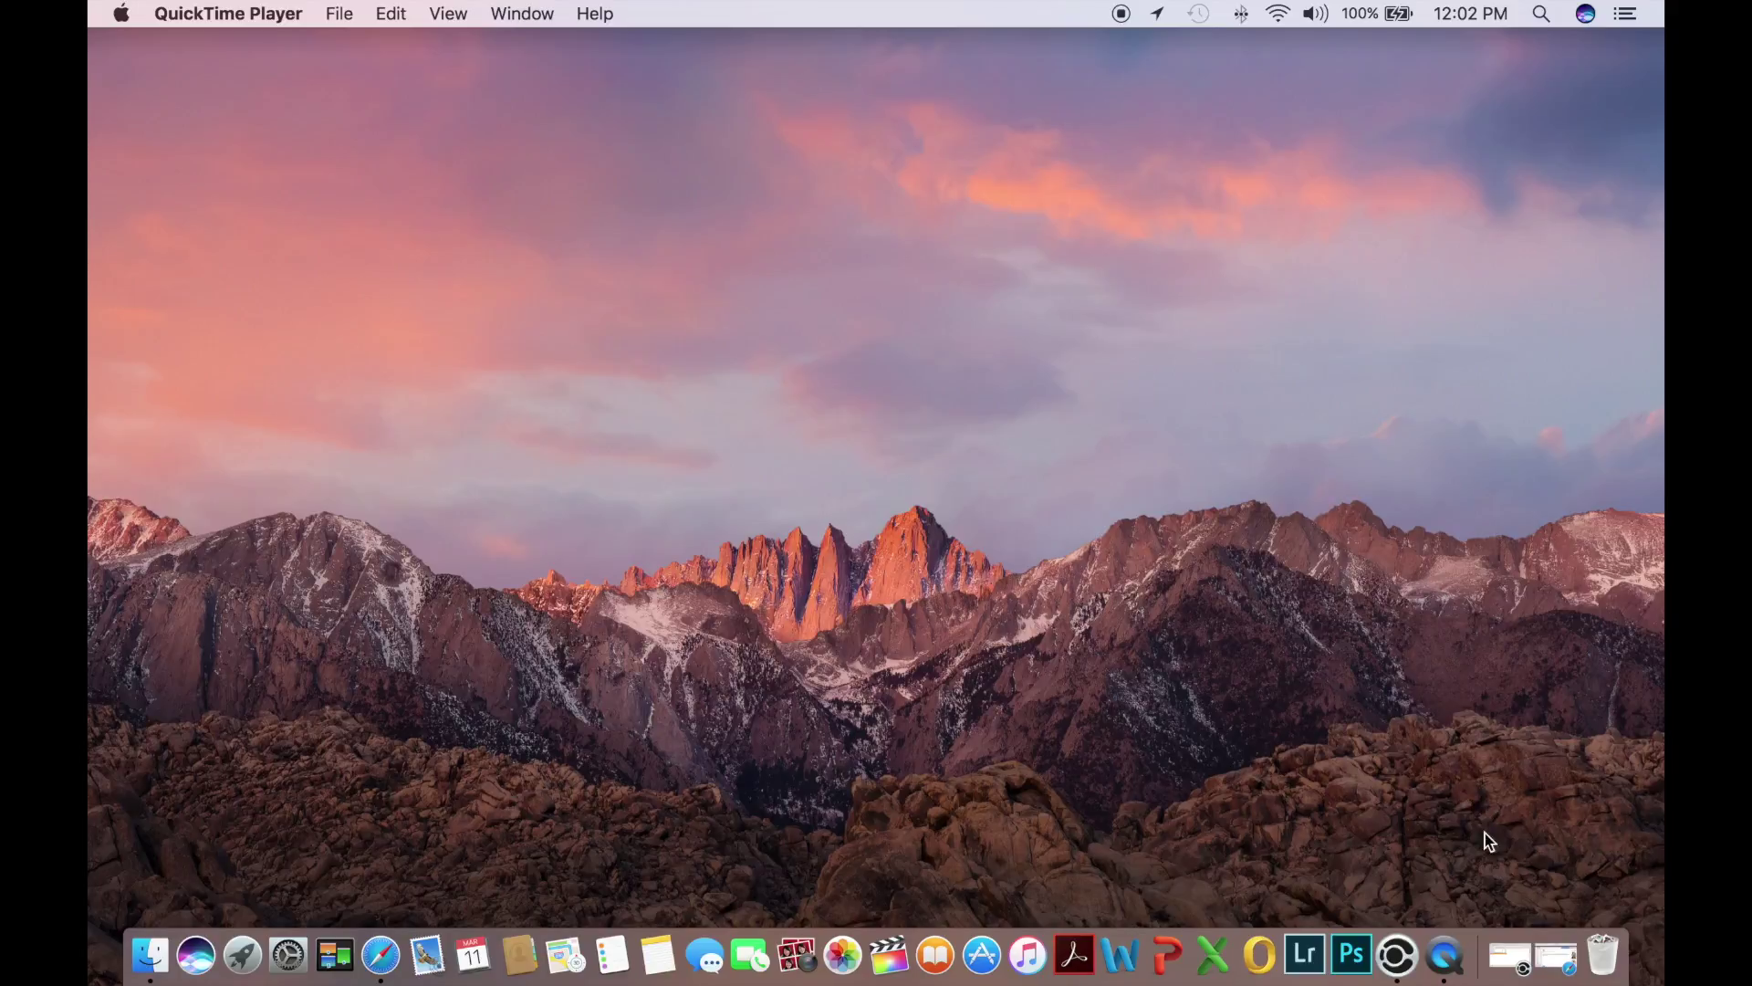
Restore Accessport Manager and select datalog4.csv and datalog7.csv in the Accessport file list
click(1511, 953)
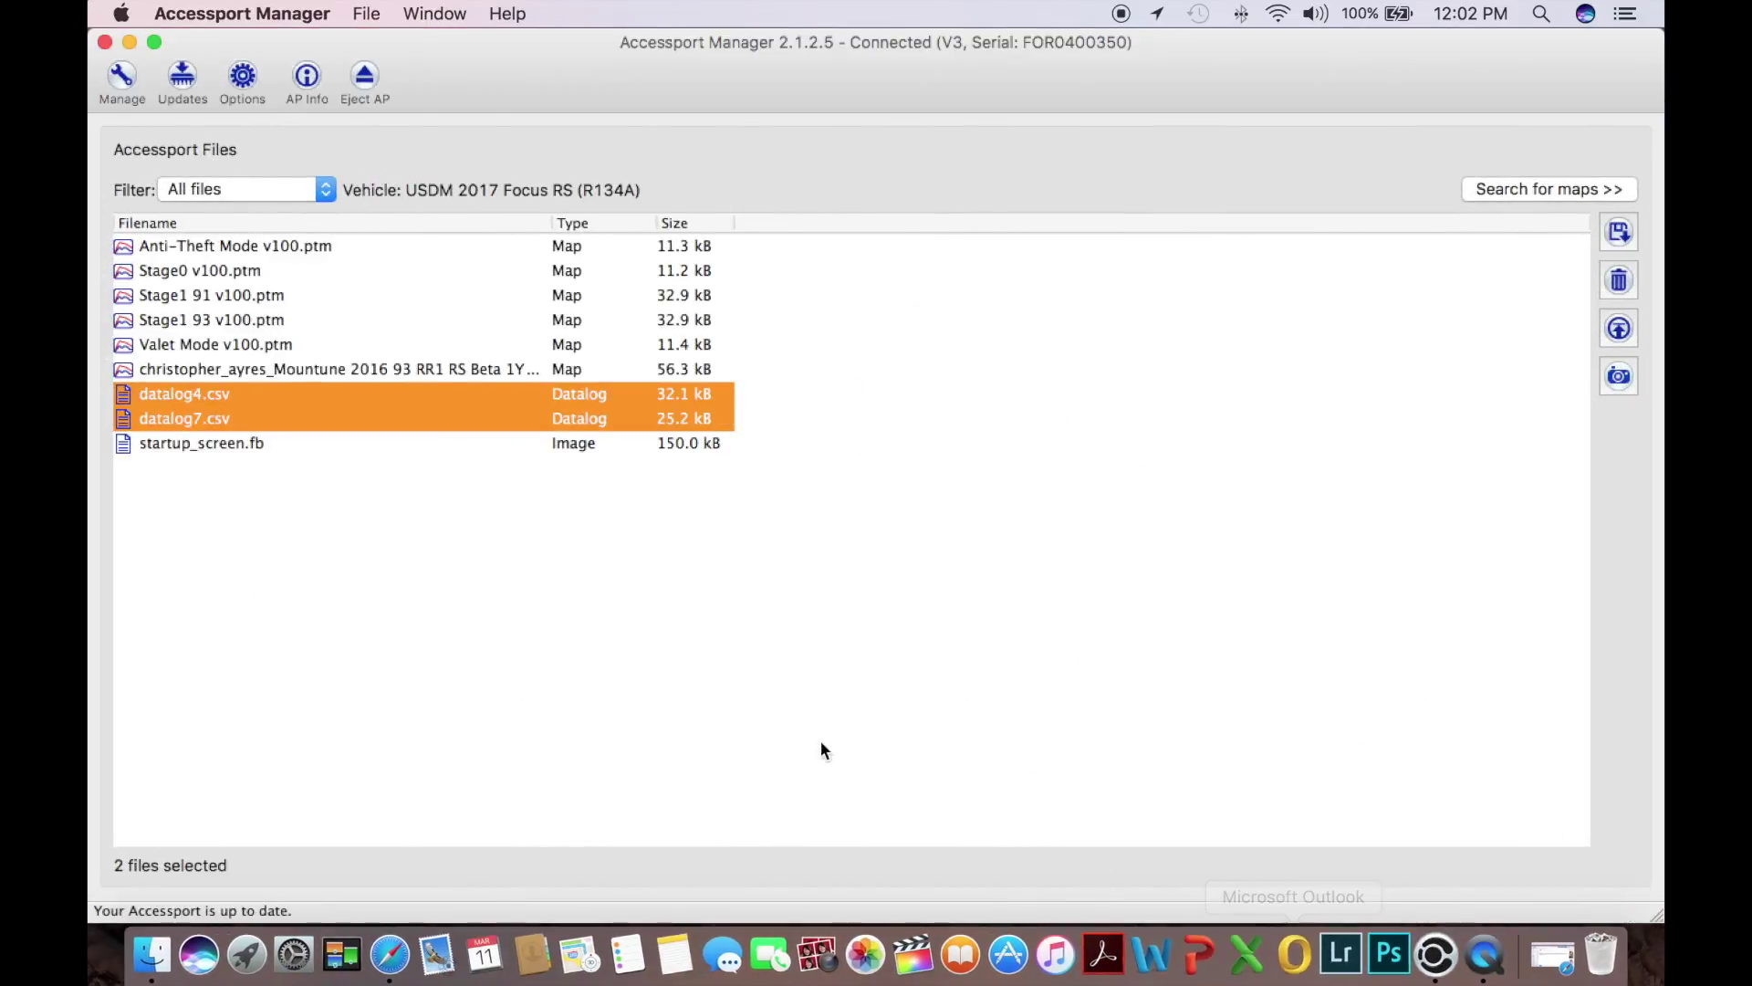
click(931, 610)
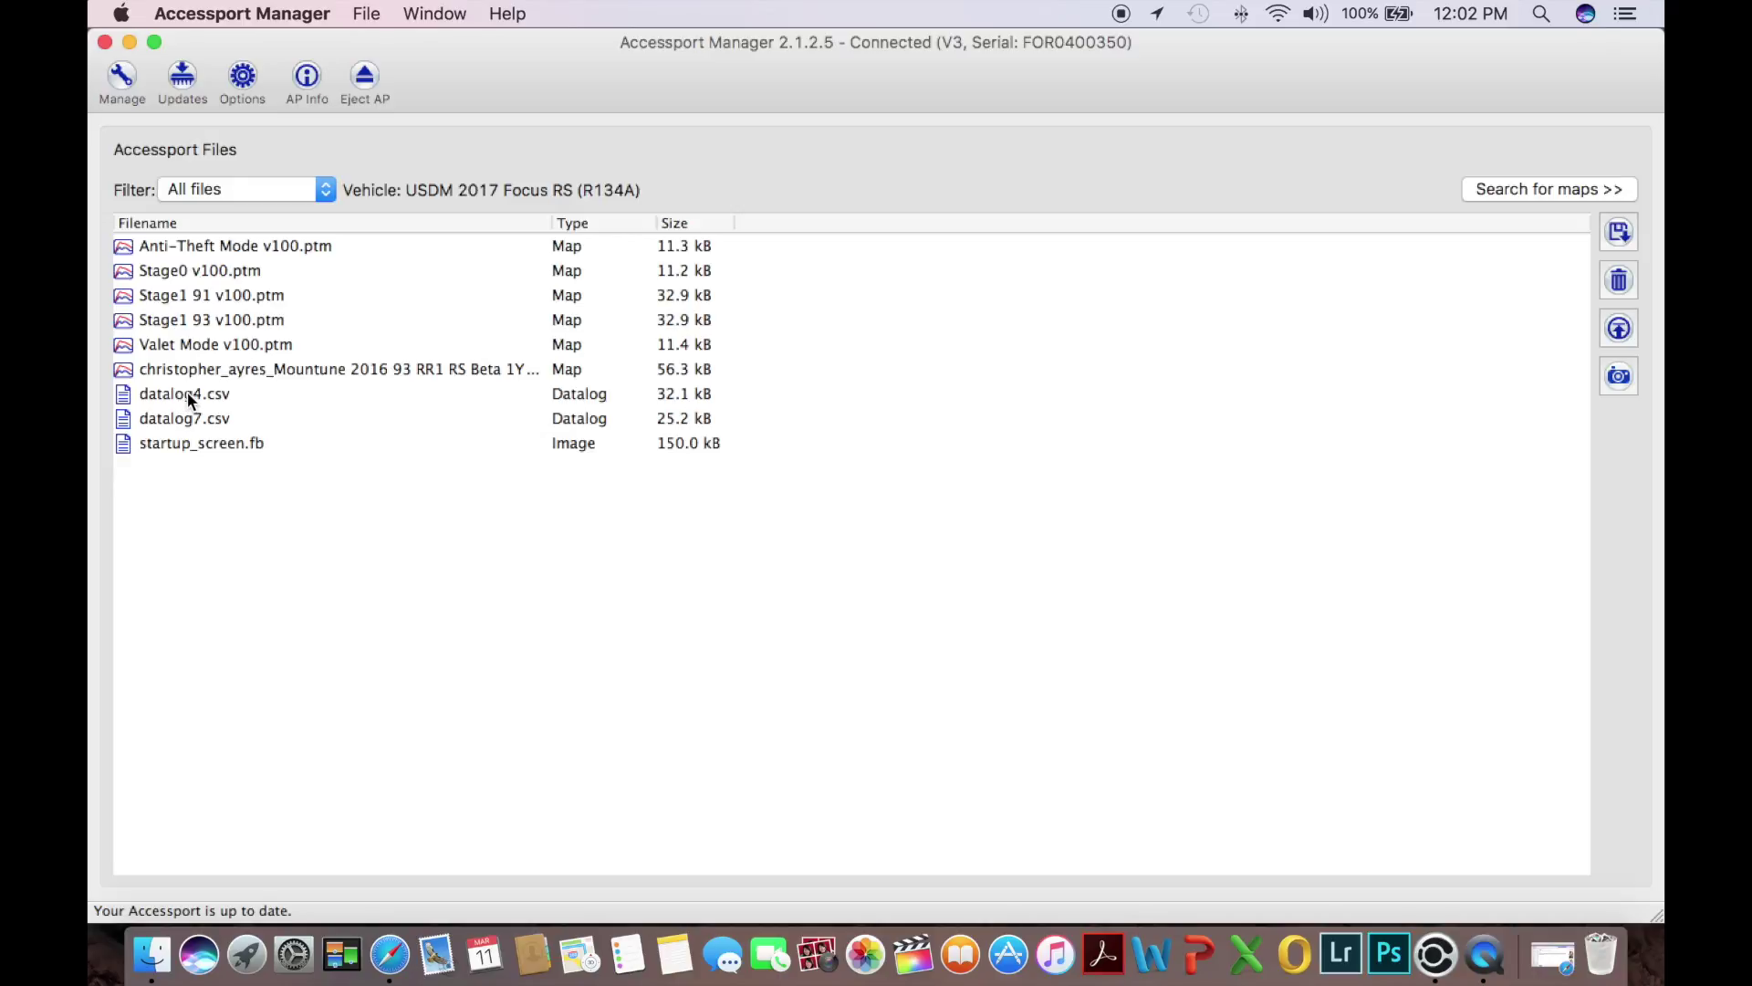
click(186, 395)
shift+click(181, 418)
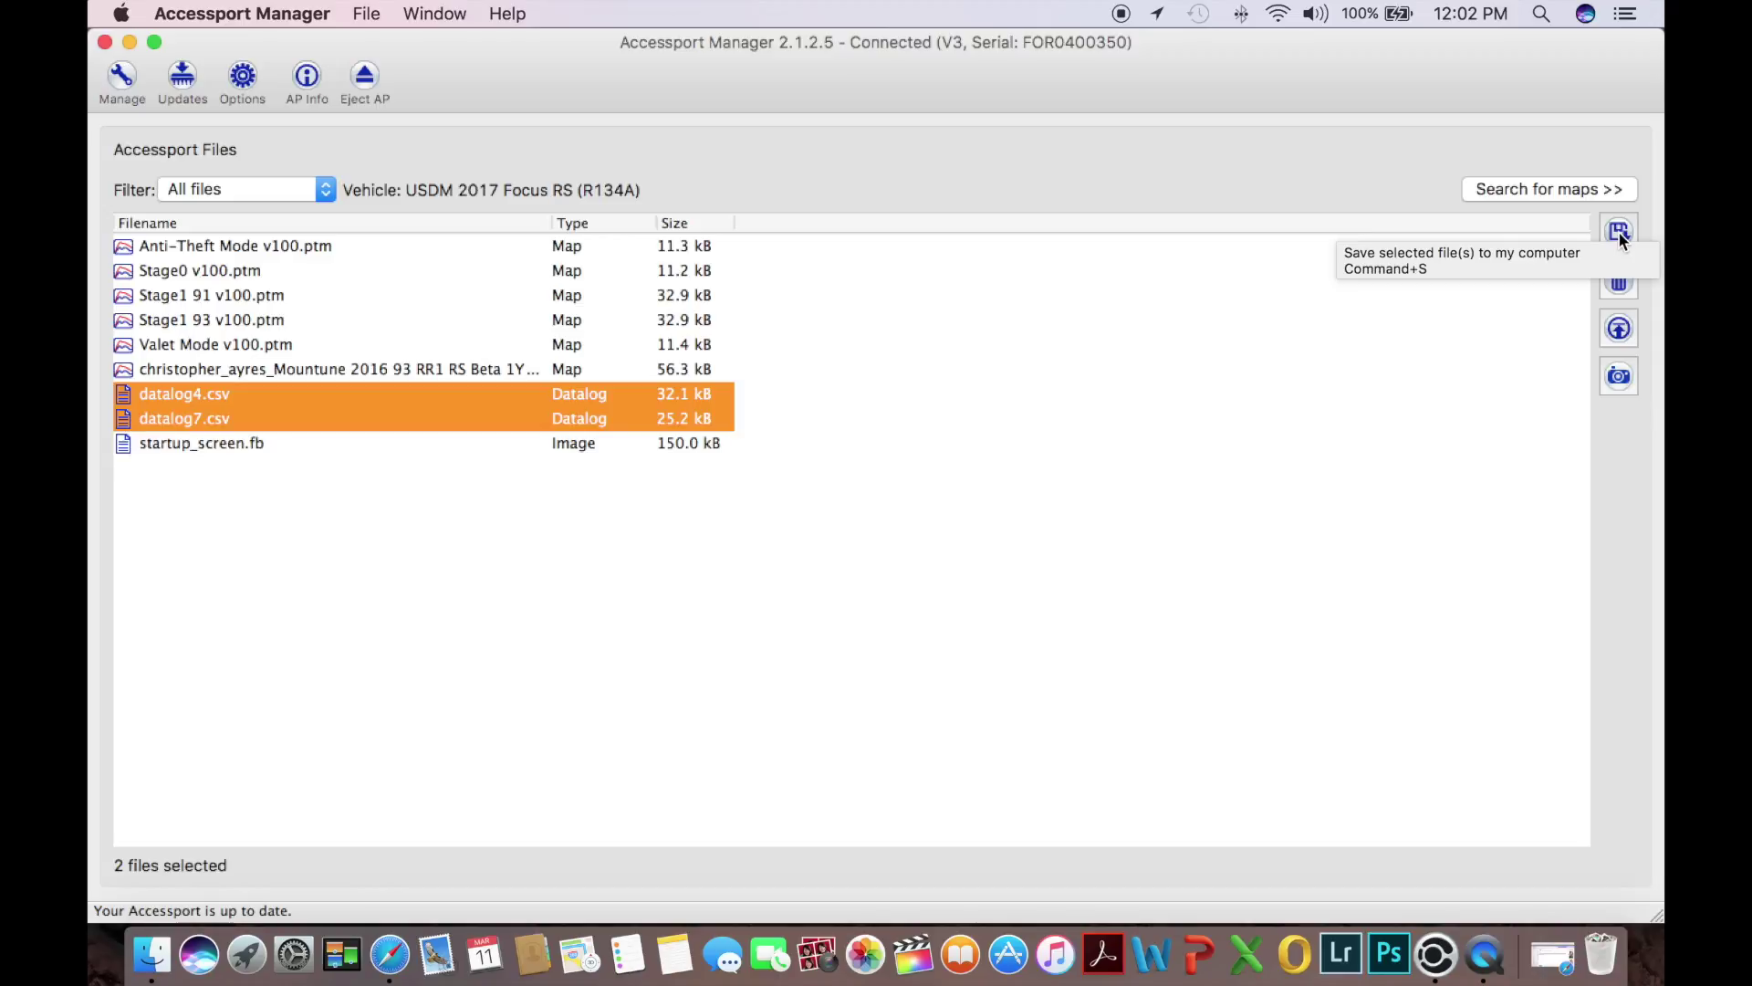
Save the selected datalog4.csv and datalog7.csv to the Desktop folder
click(1618, 232)
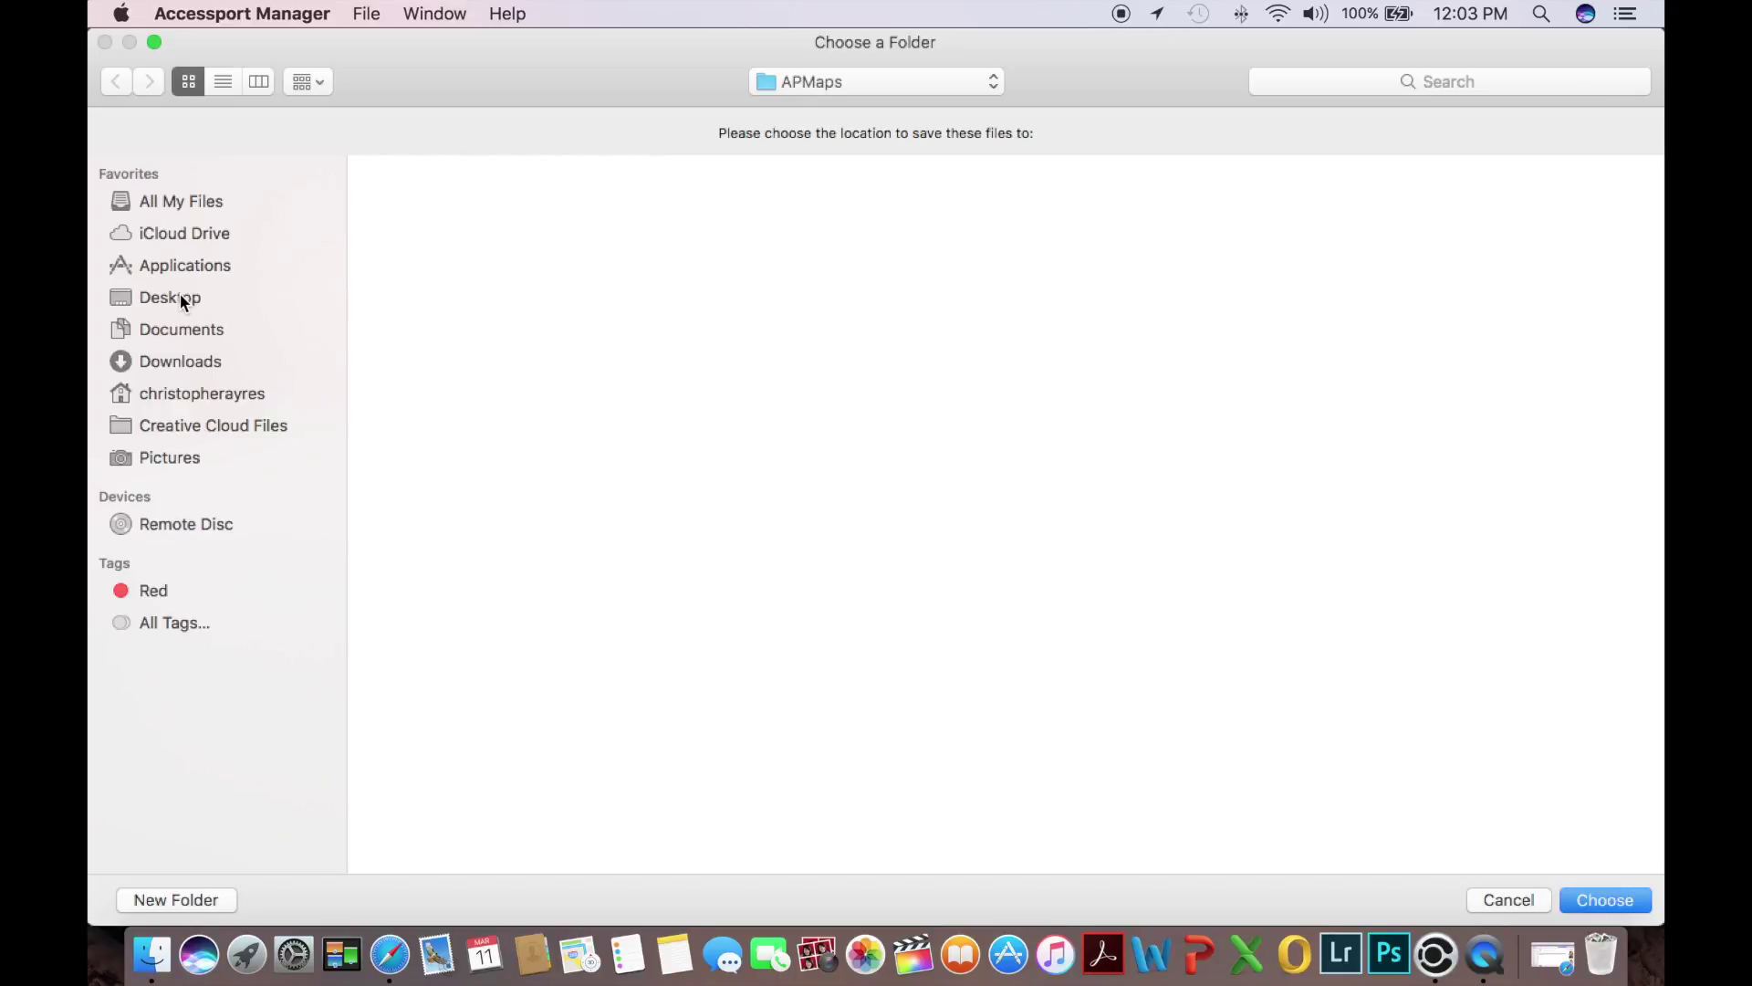
click(180, 295)
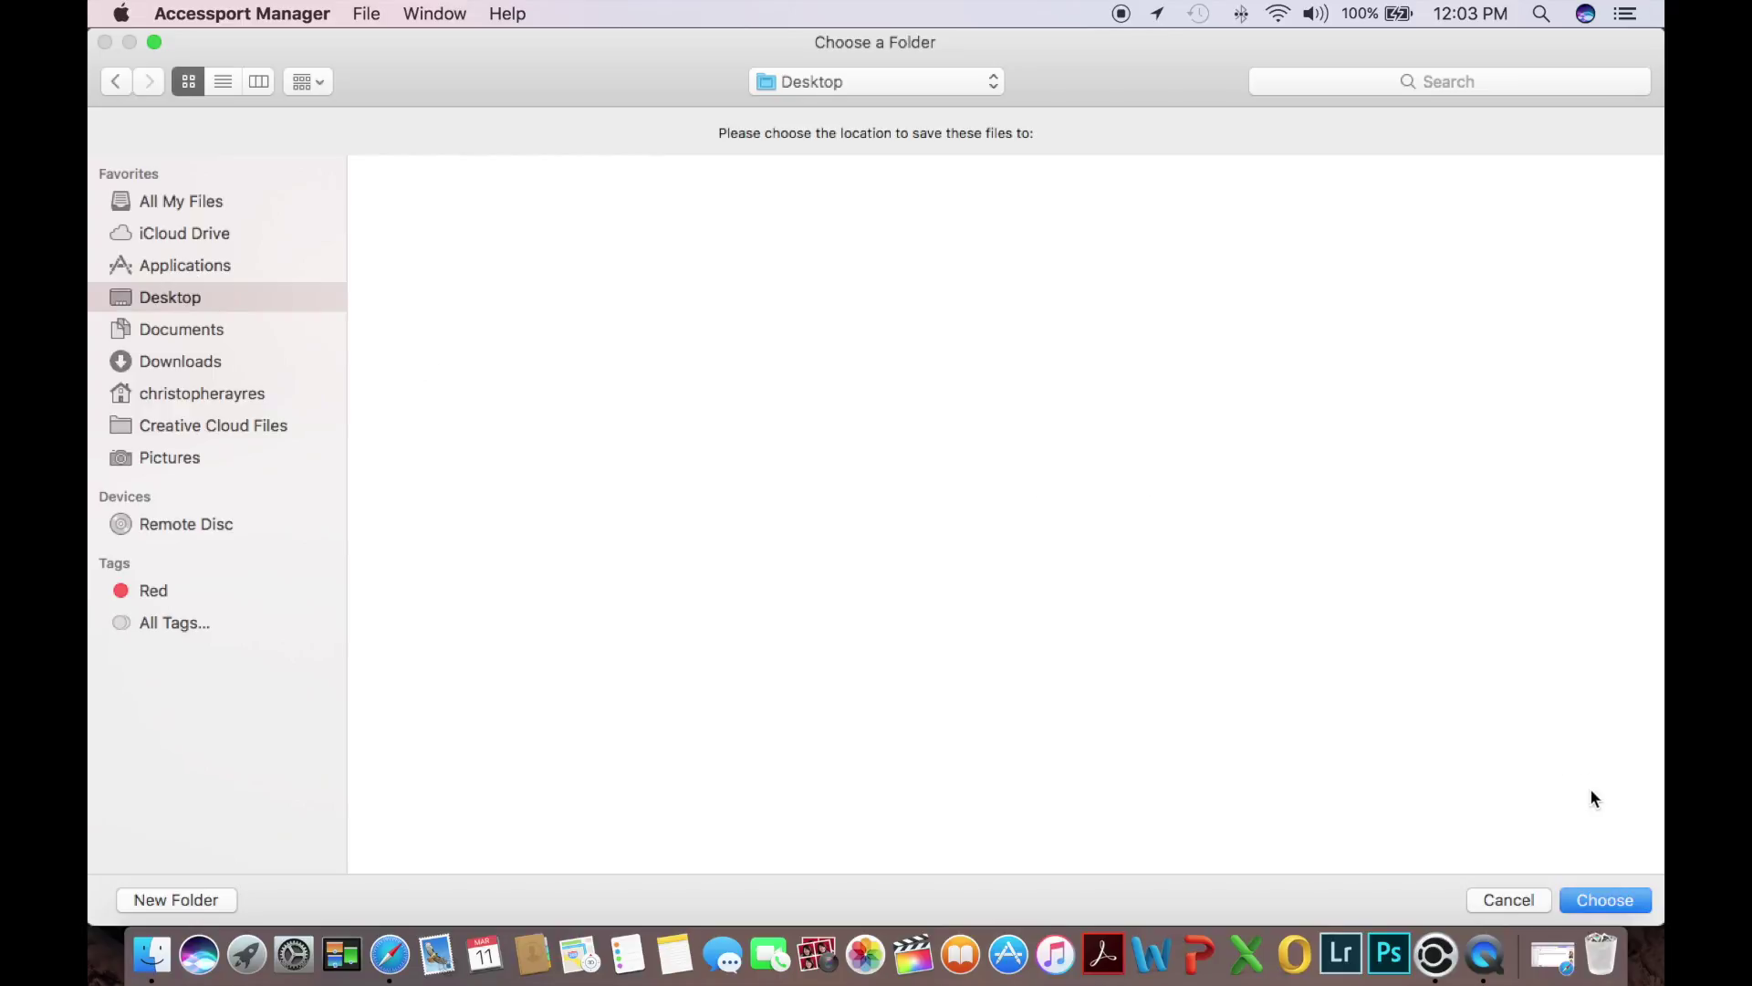
click(1630, 904)
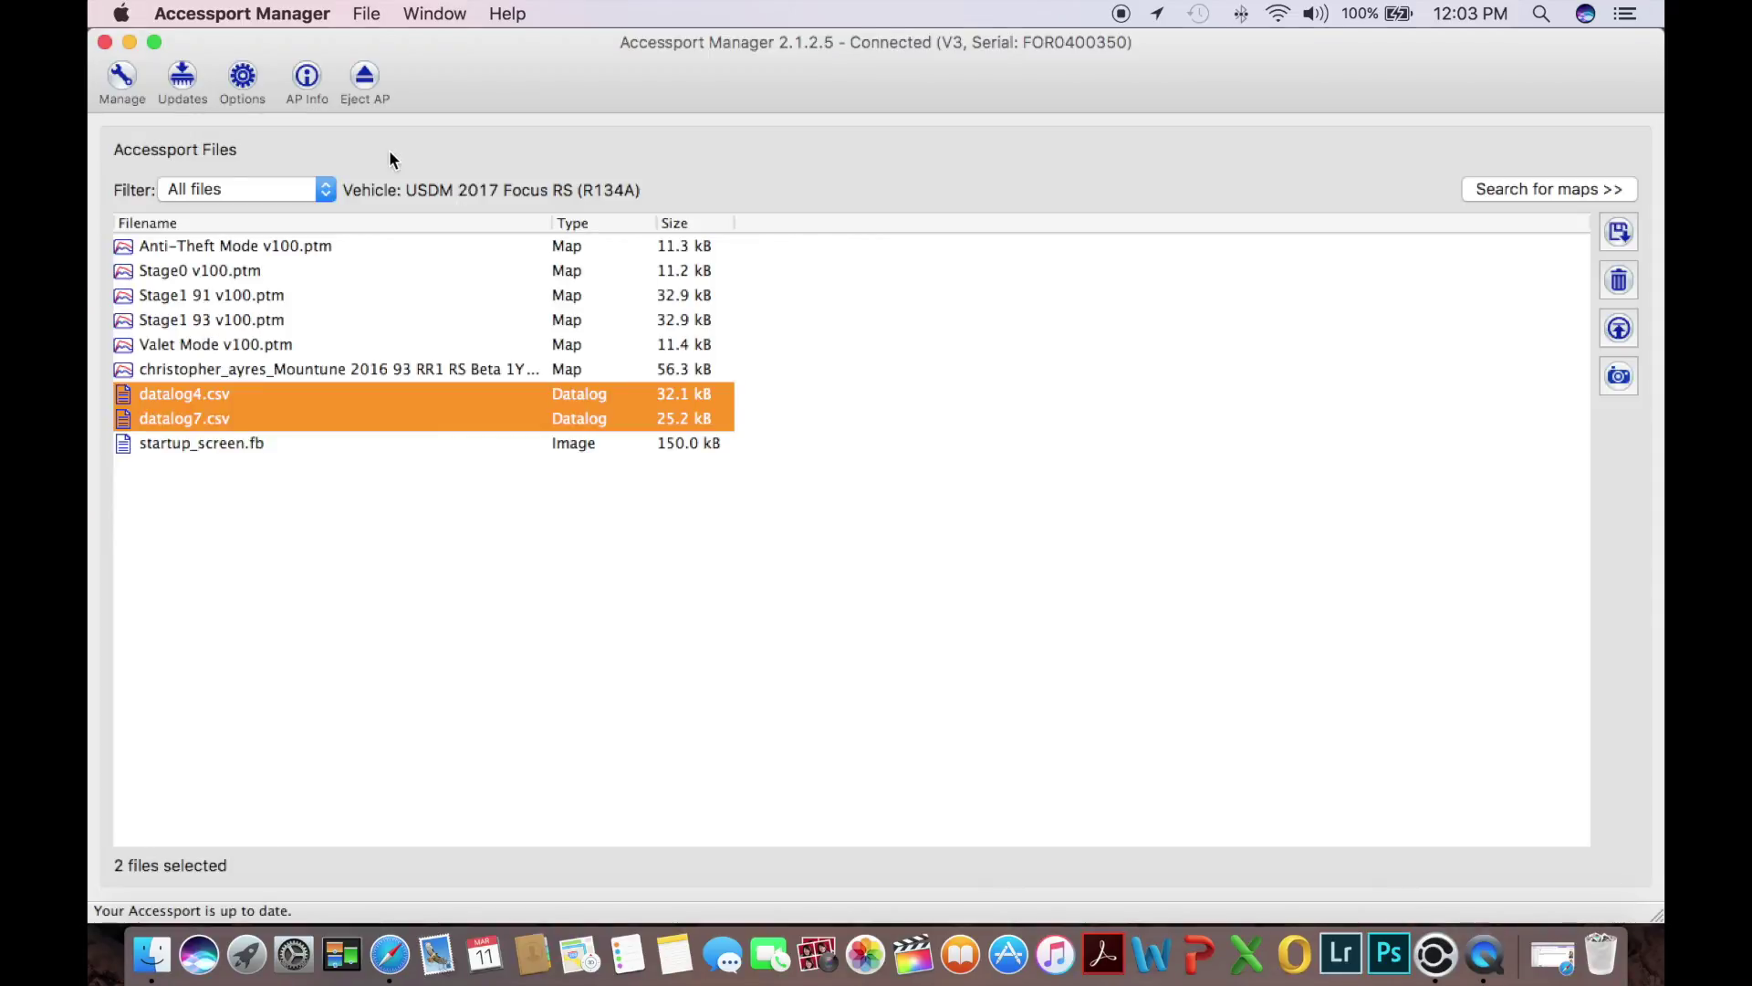
Minimize Accessport Manager and place datalog4.csv and datalog7.csv side by side mid-desktop
click(130, 42)
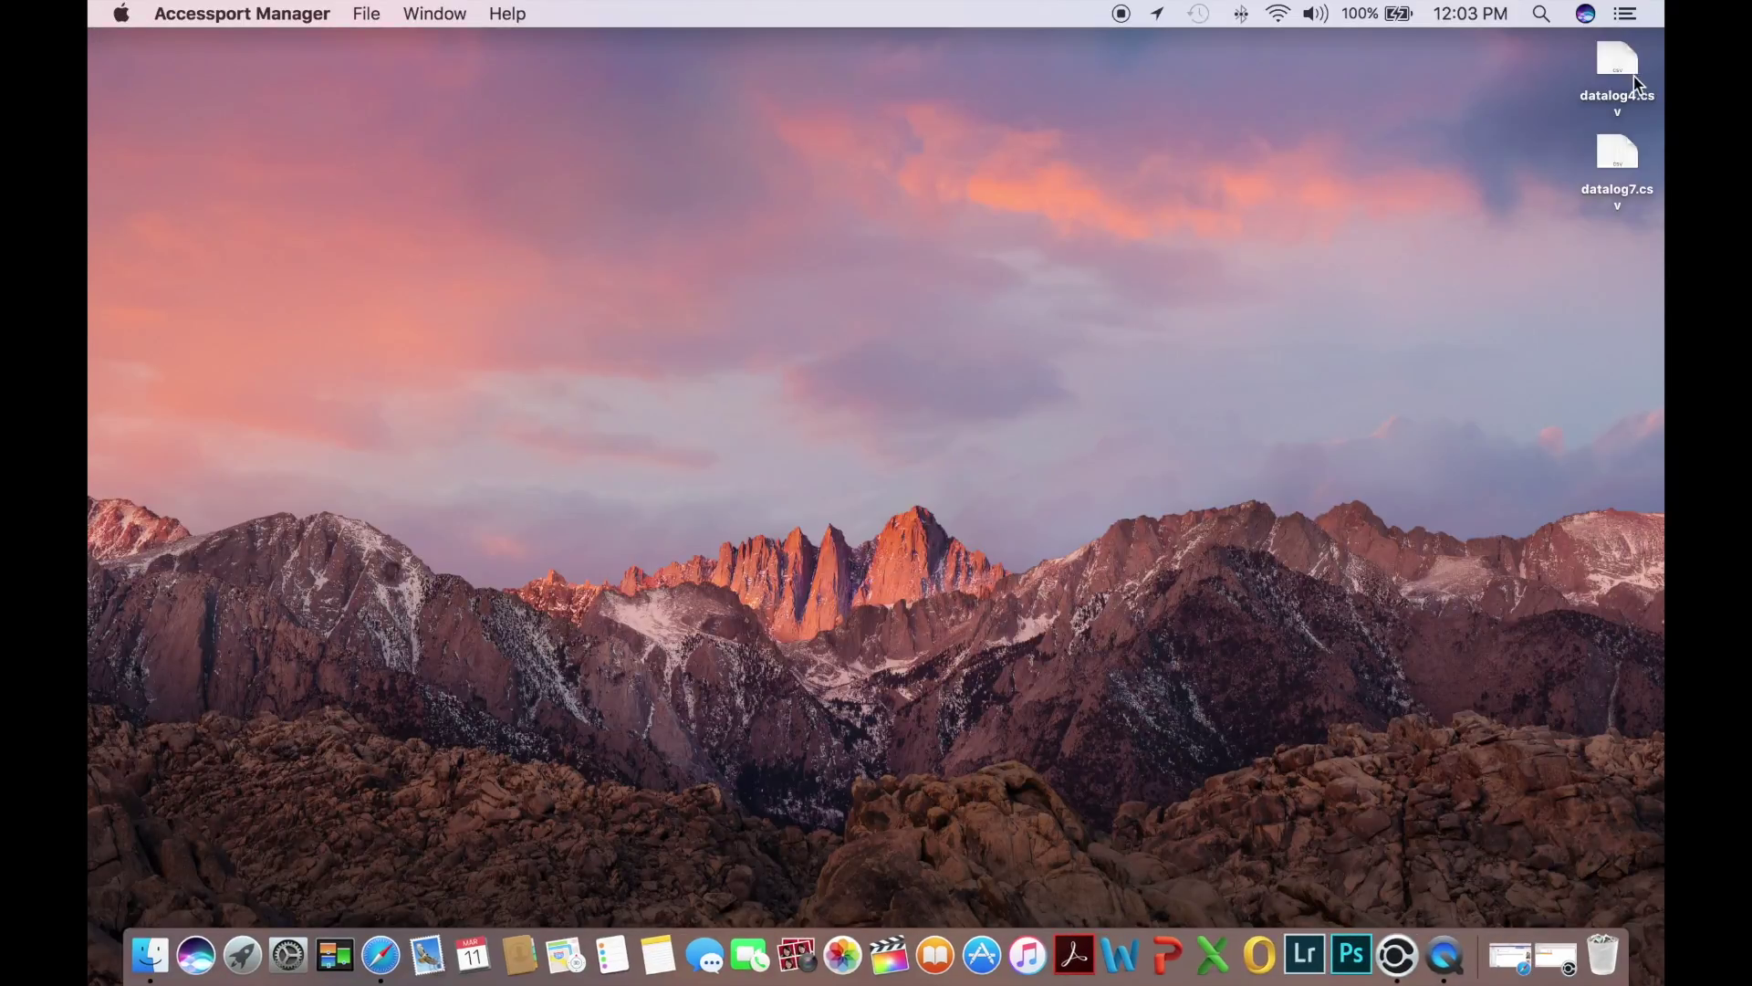
drag(1624, 81, 665, 281)
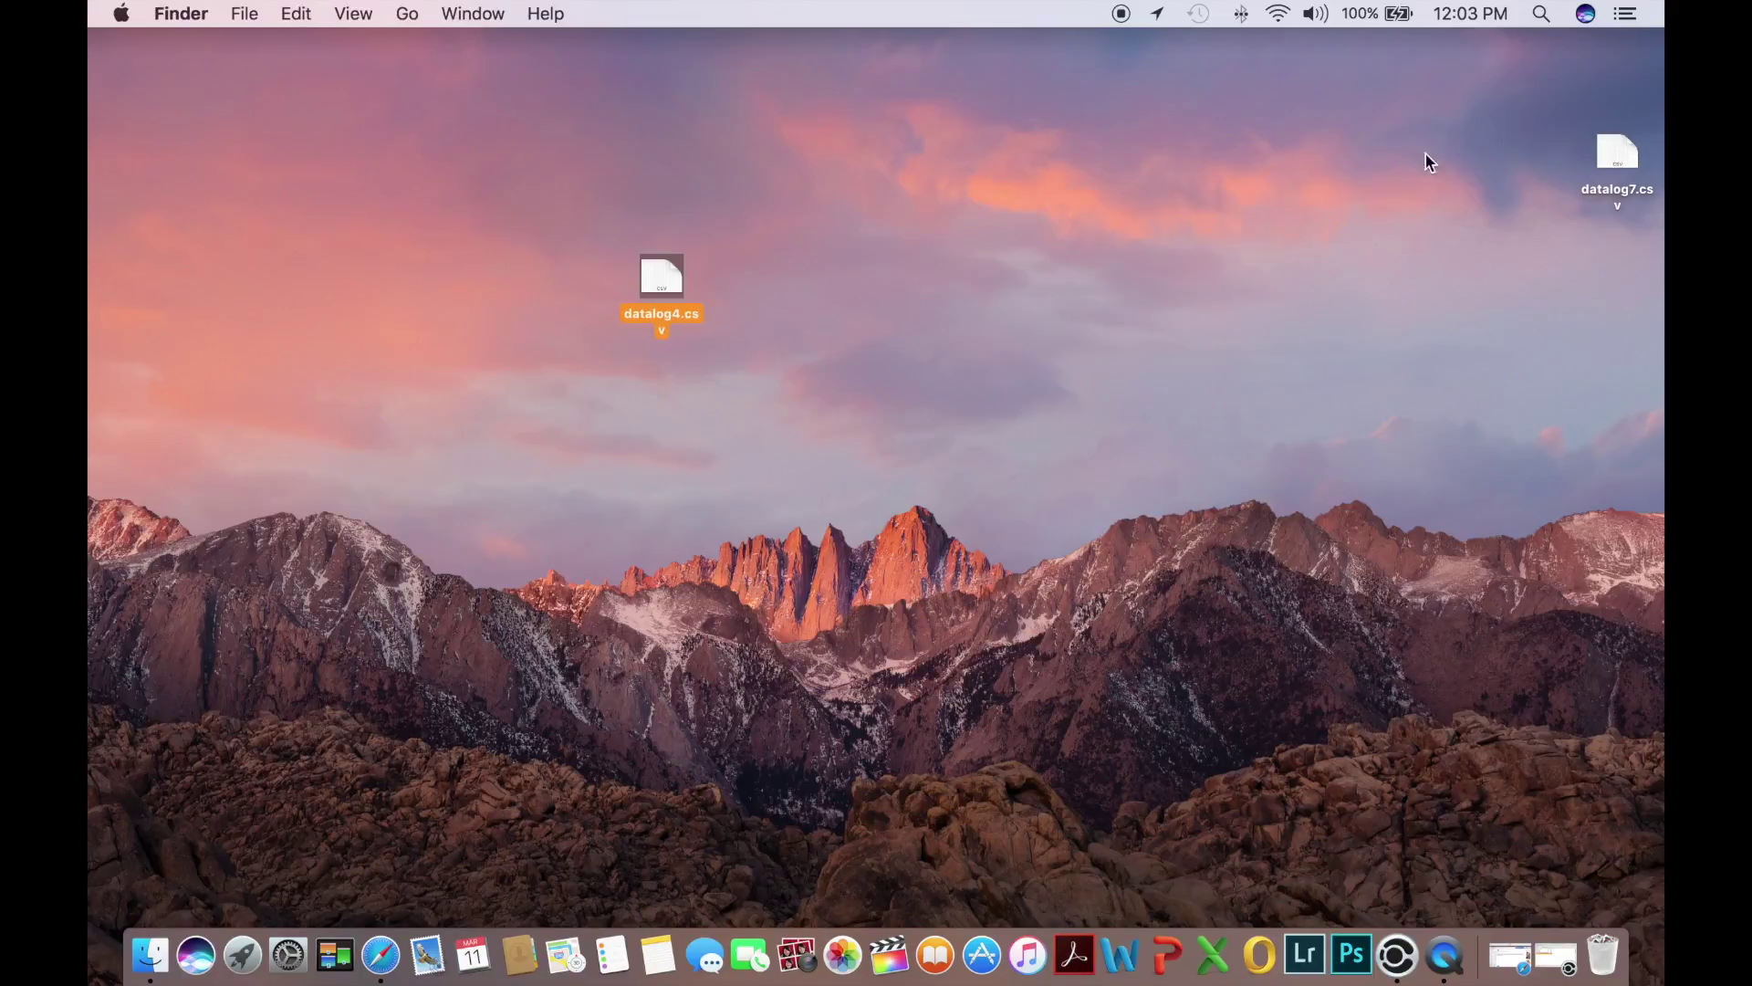
drag(1629, 147, 783, 276)
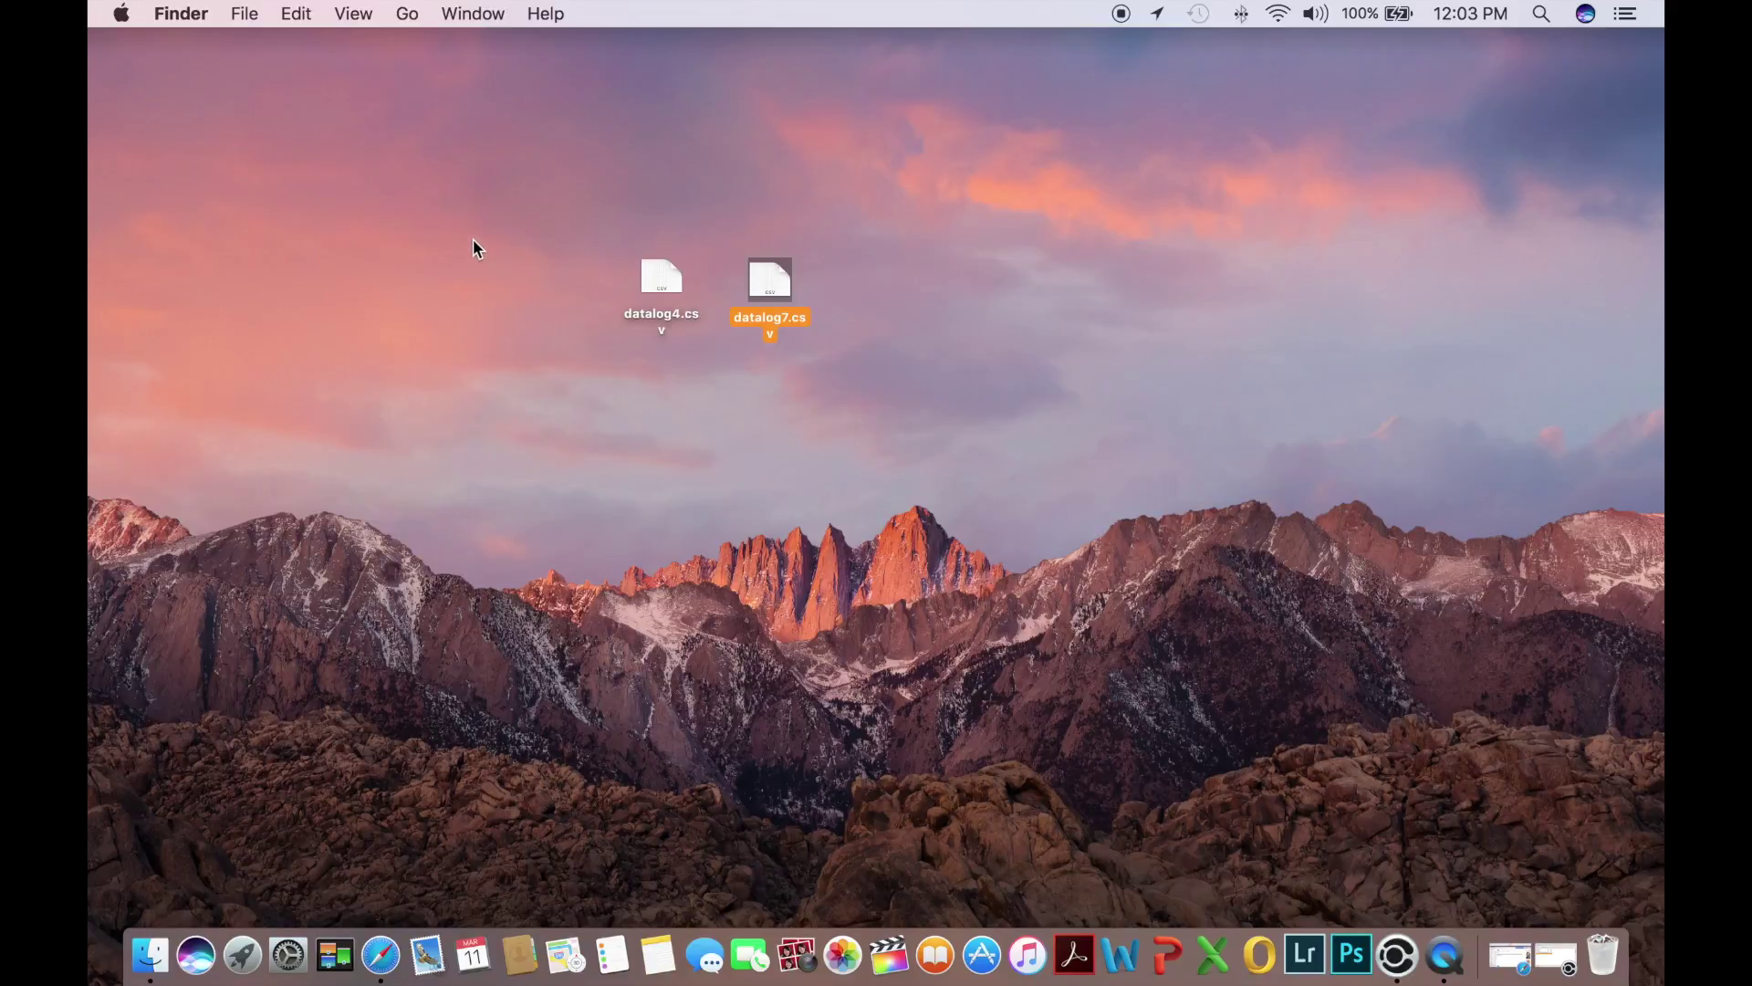
Rename datalog4.csv to the owner's name followed by _2016RS_93Octane_Beta1Y_DataLog1.csv
right_click(663, 288)
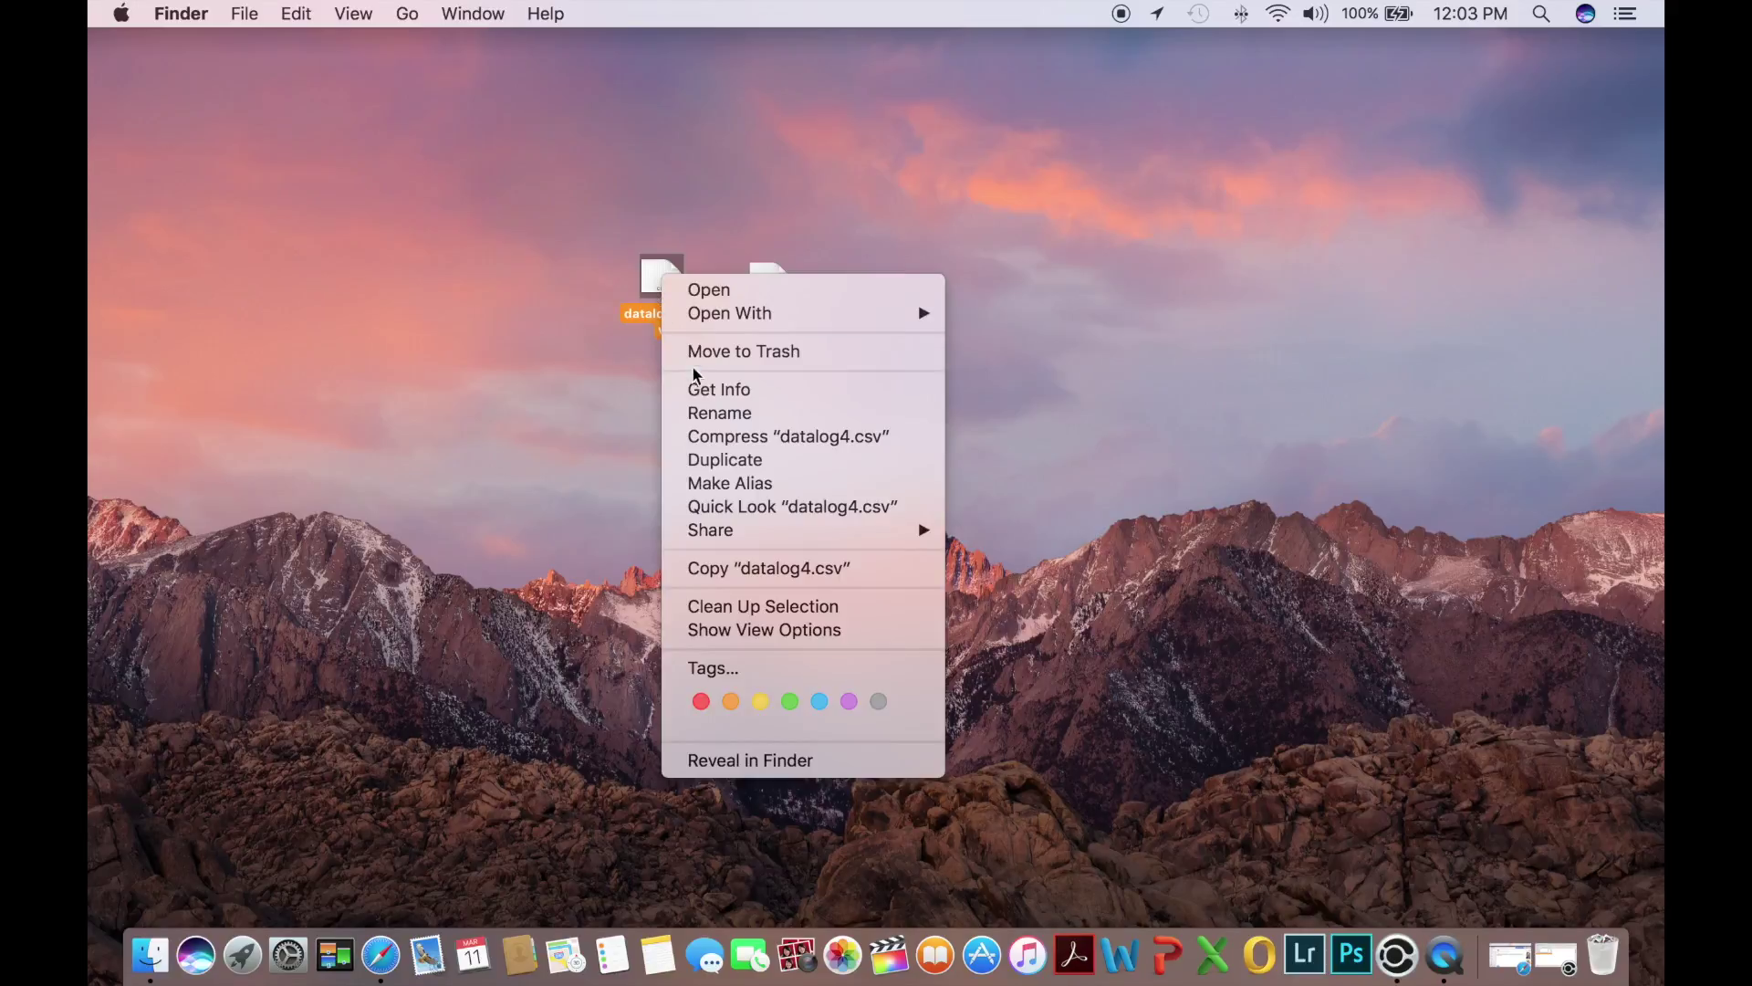
click(725, 414)
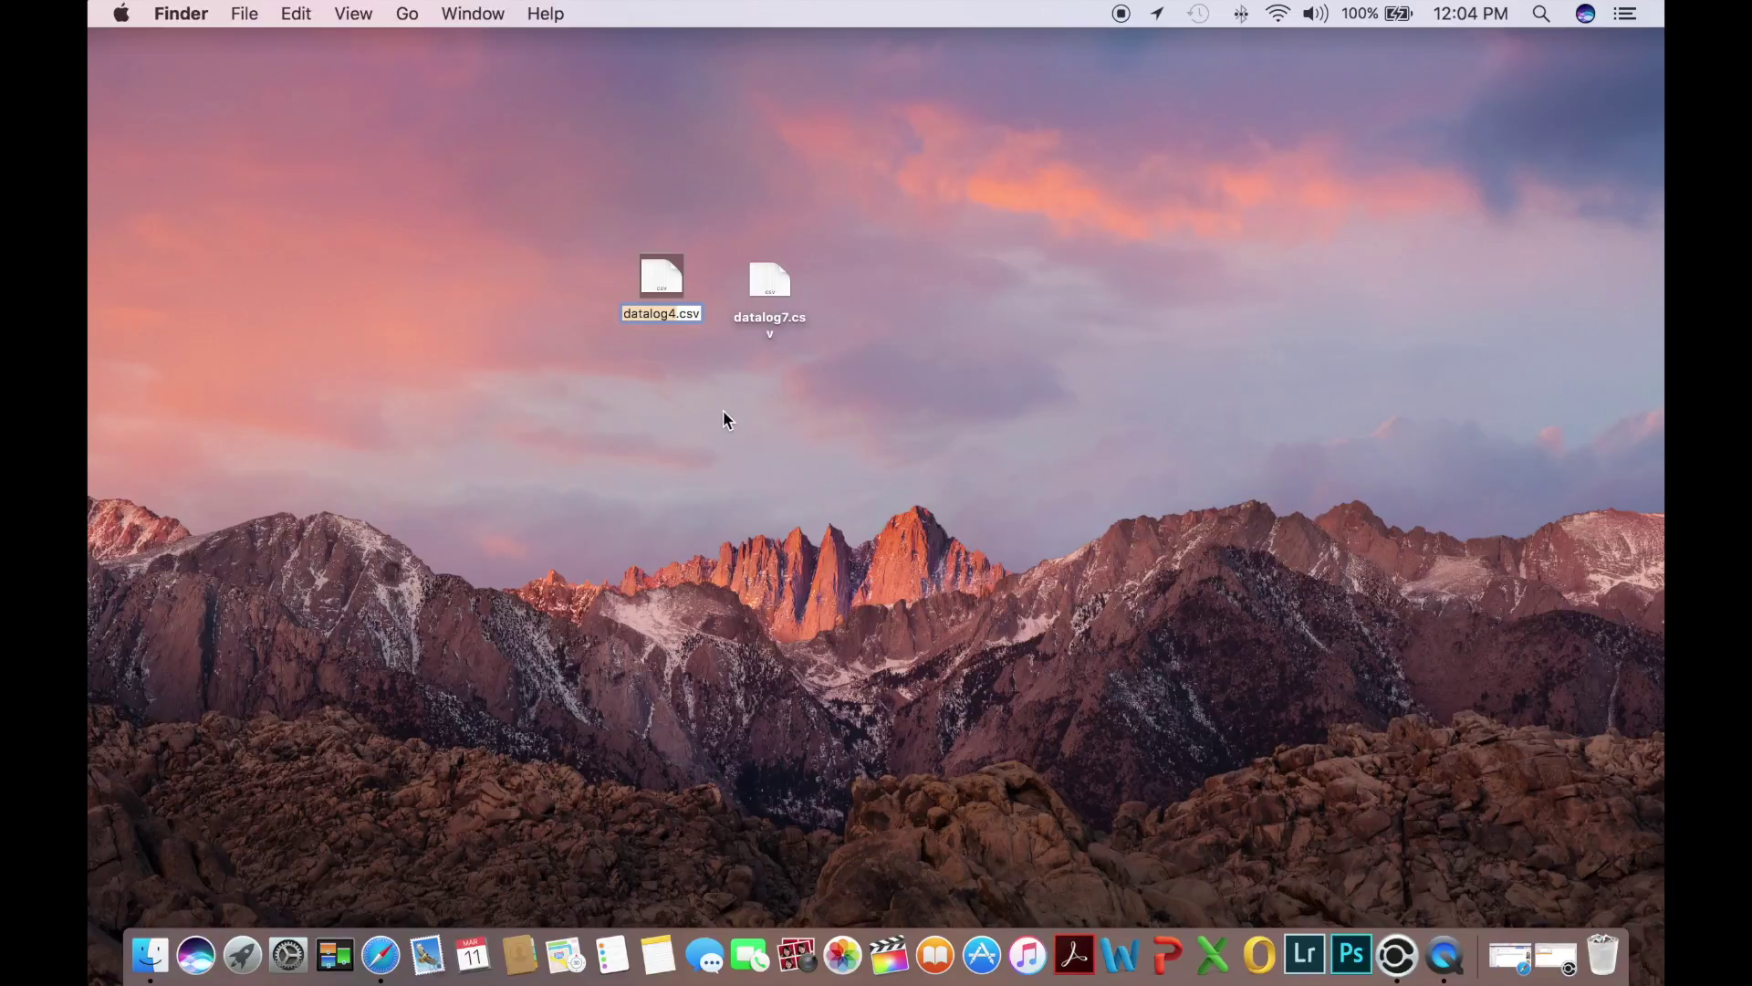
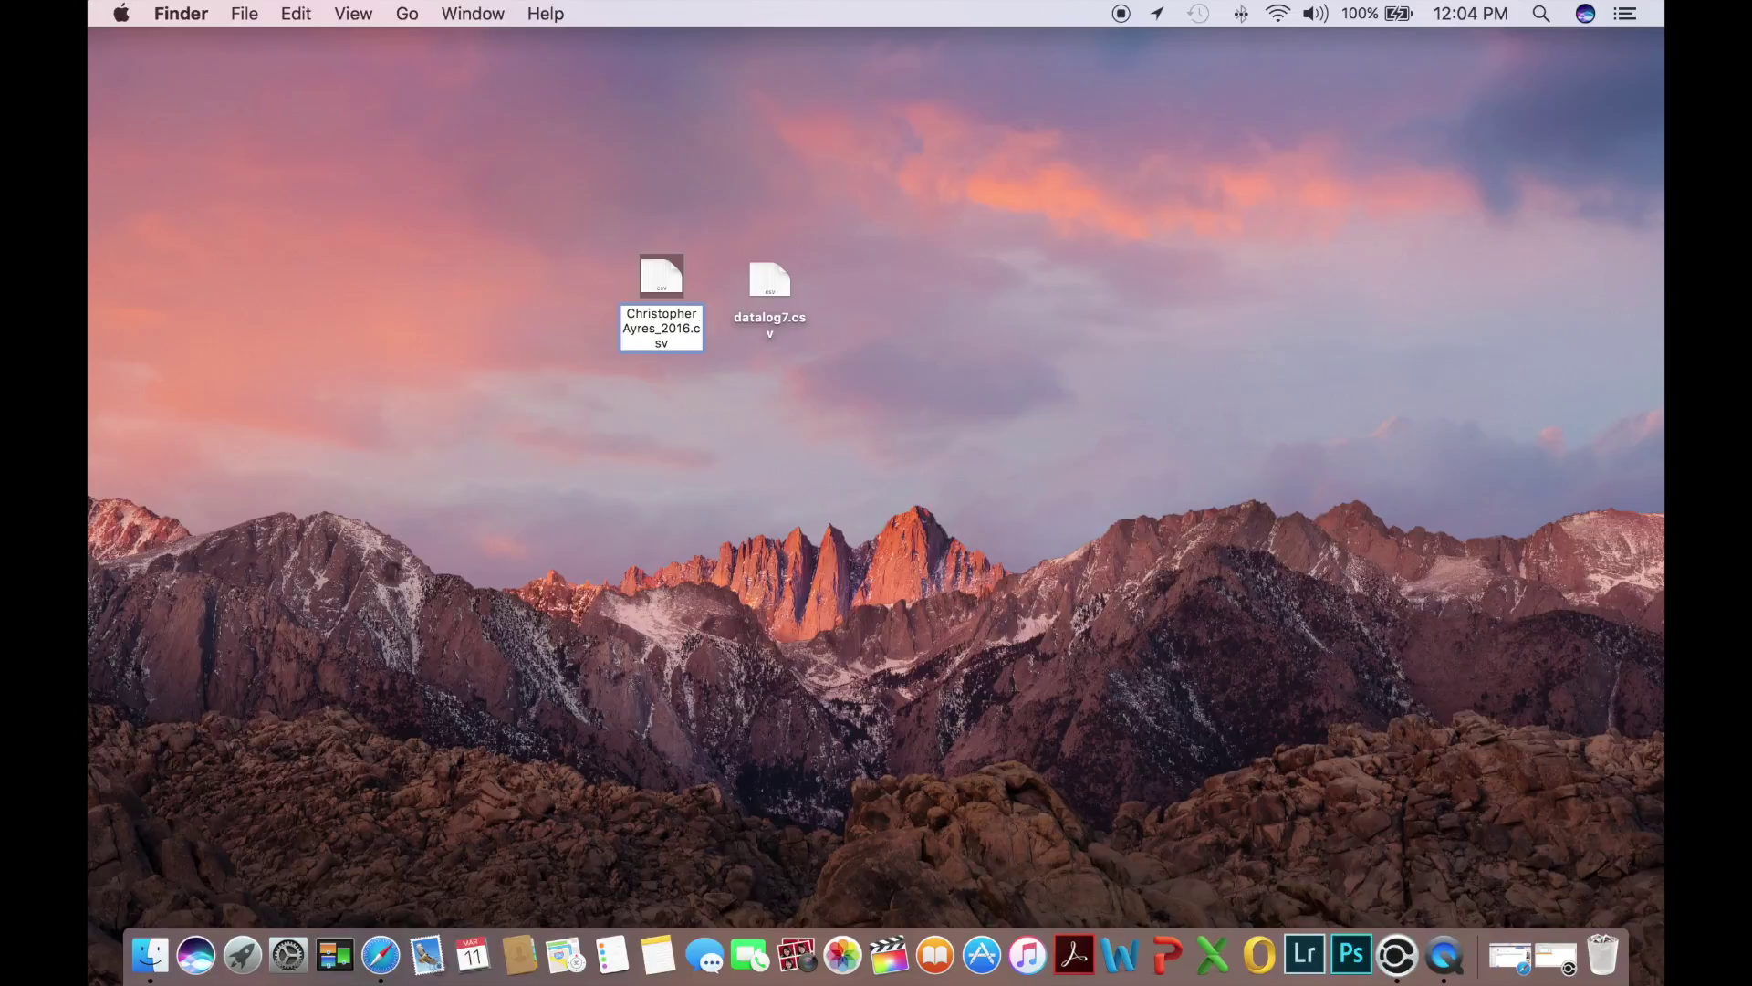
text(RS_)
text(93Octane)
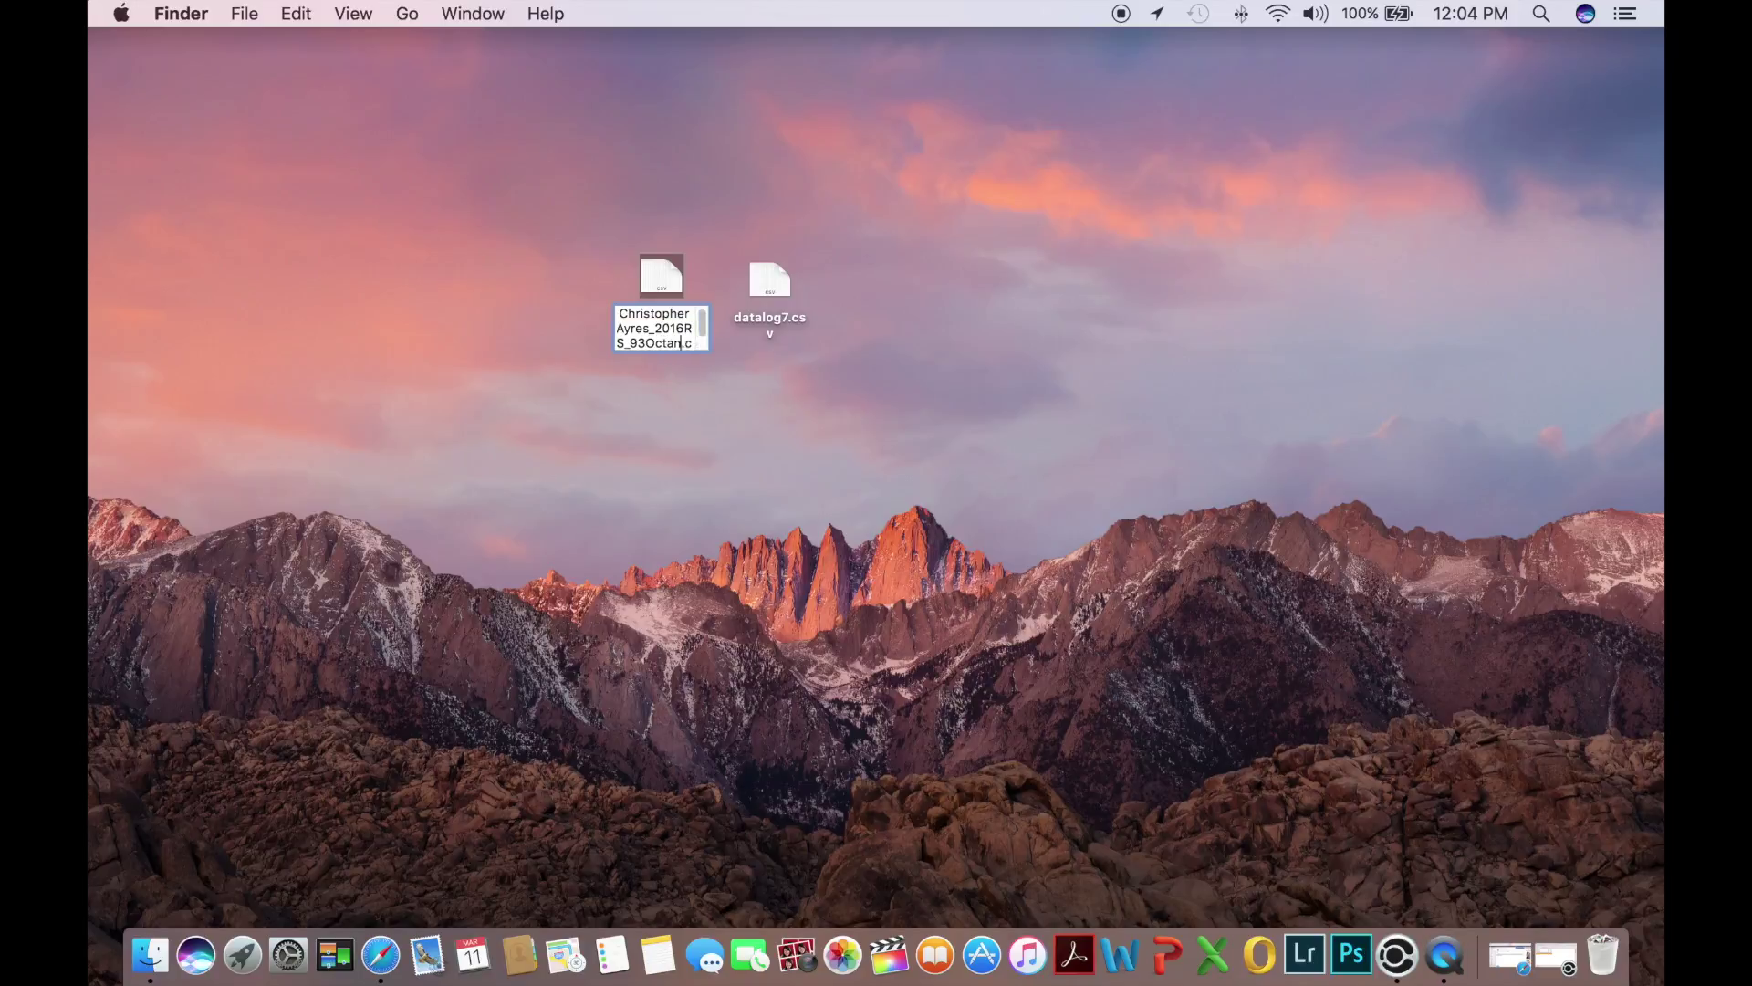
text(_B)
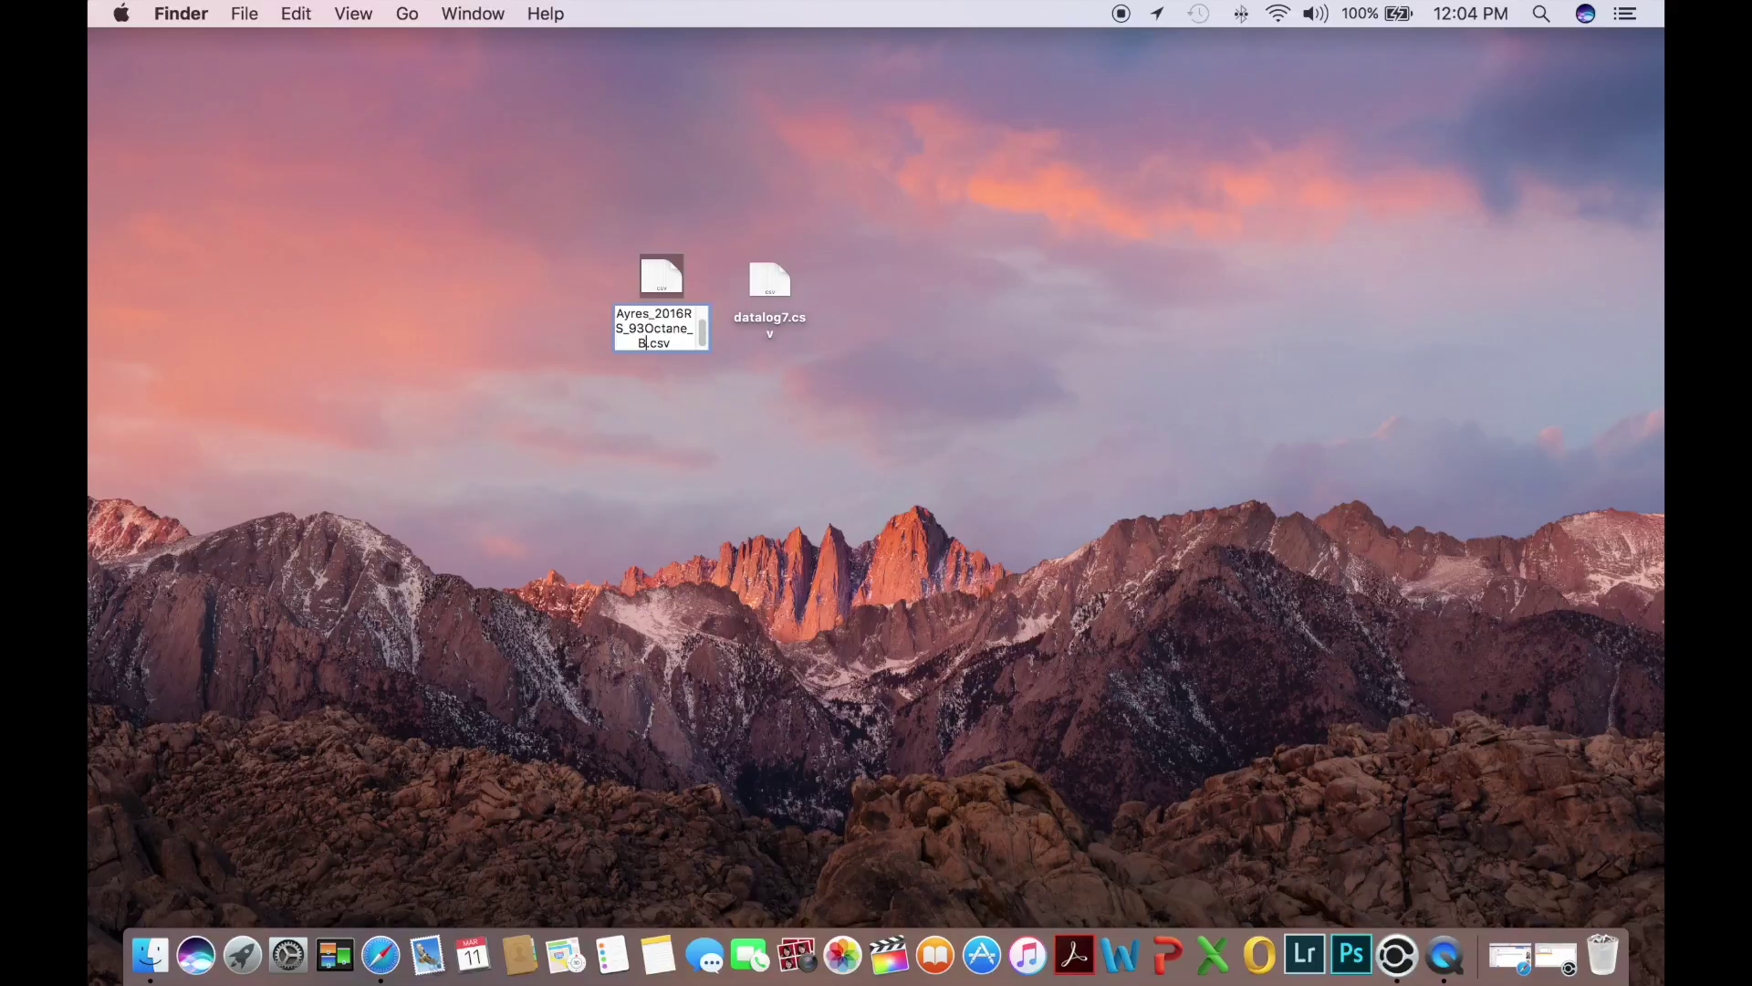
text(eta1Y_)
text(Data:)
key(BackSpace)
text(Log)
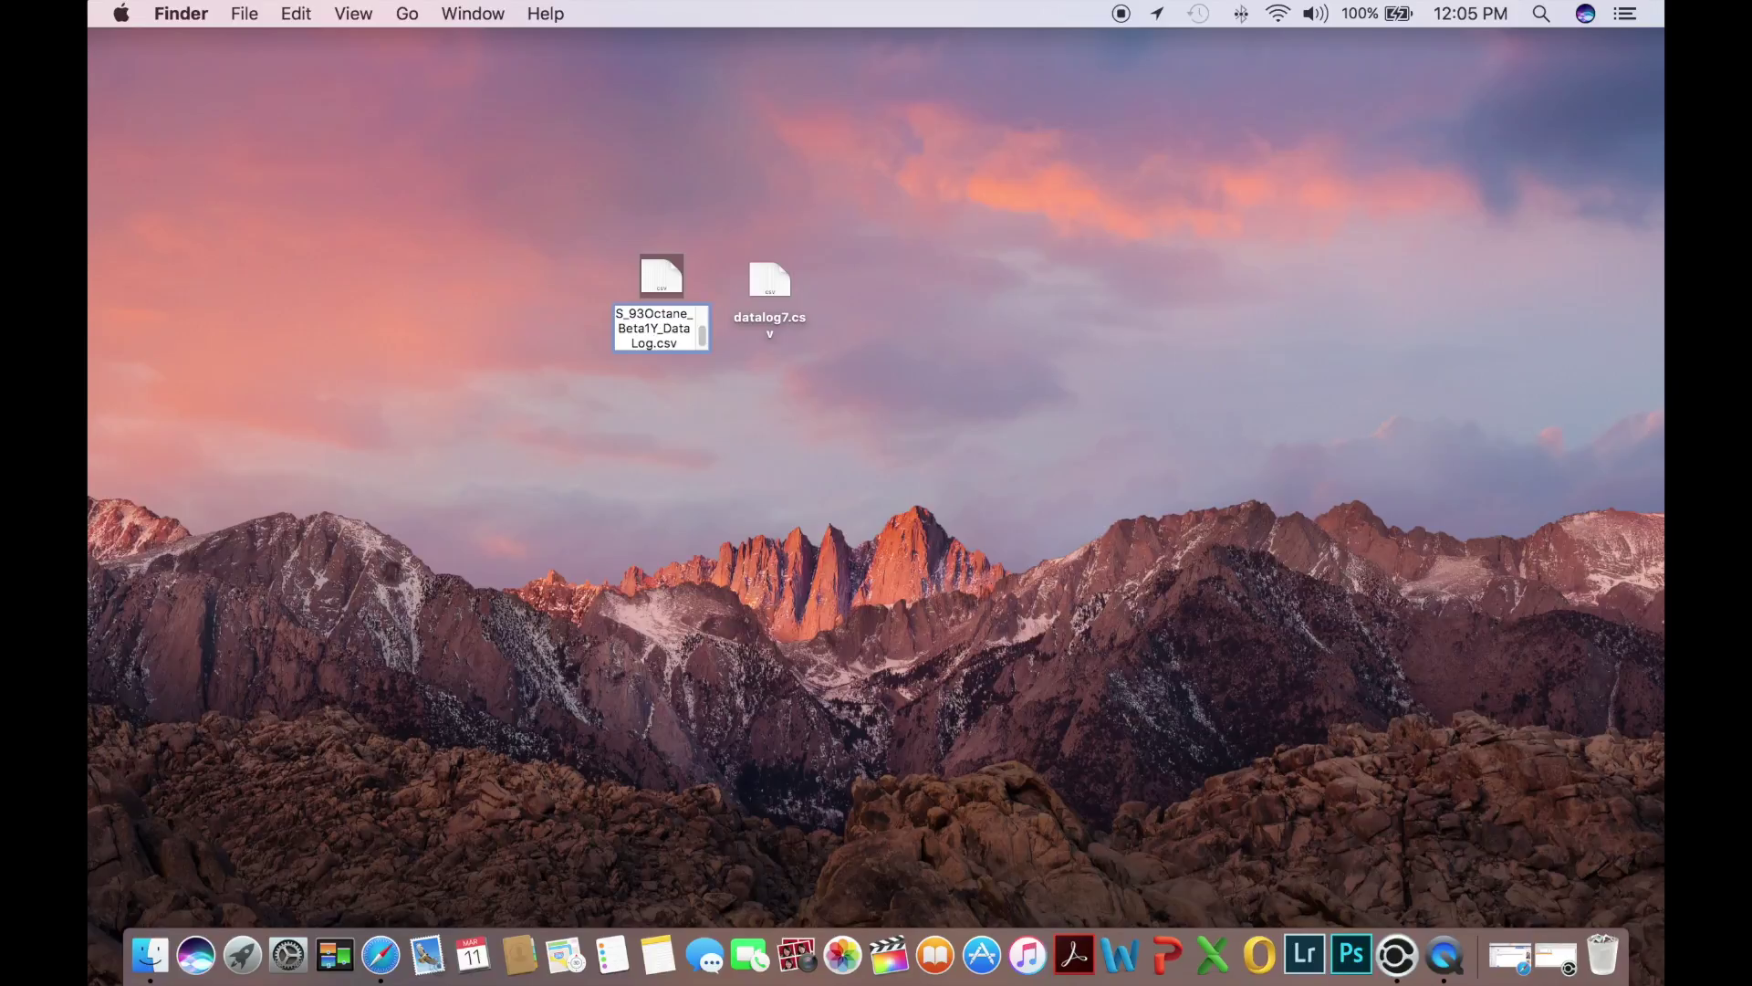
text(1)
key(Return)
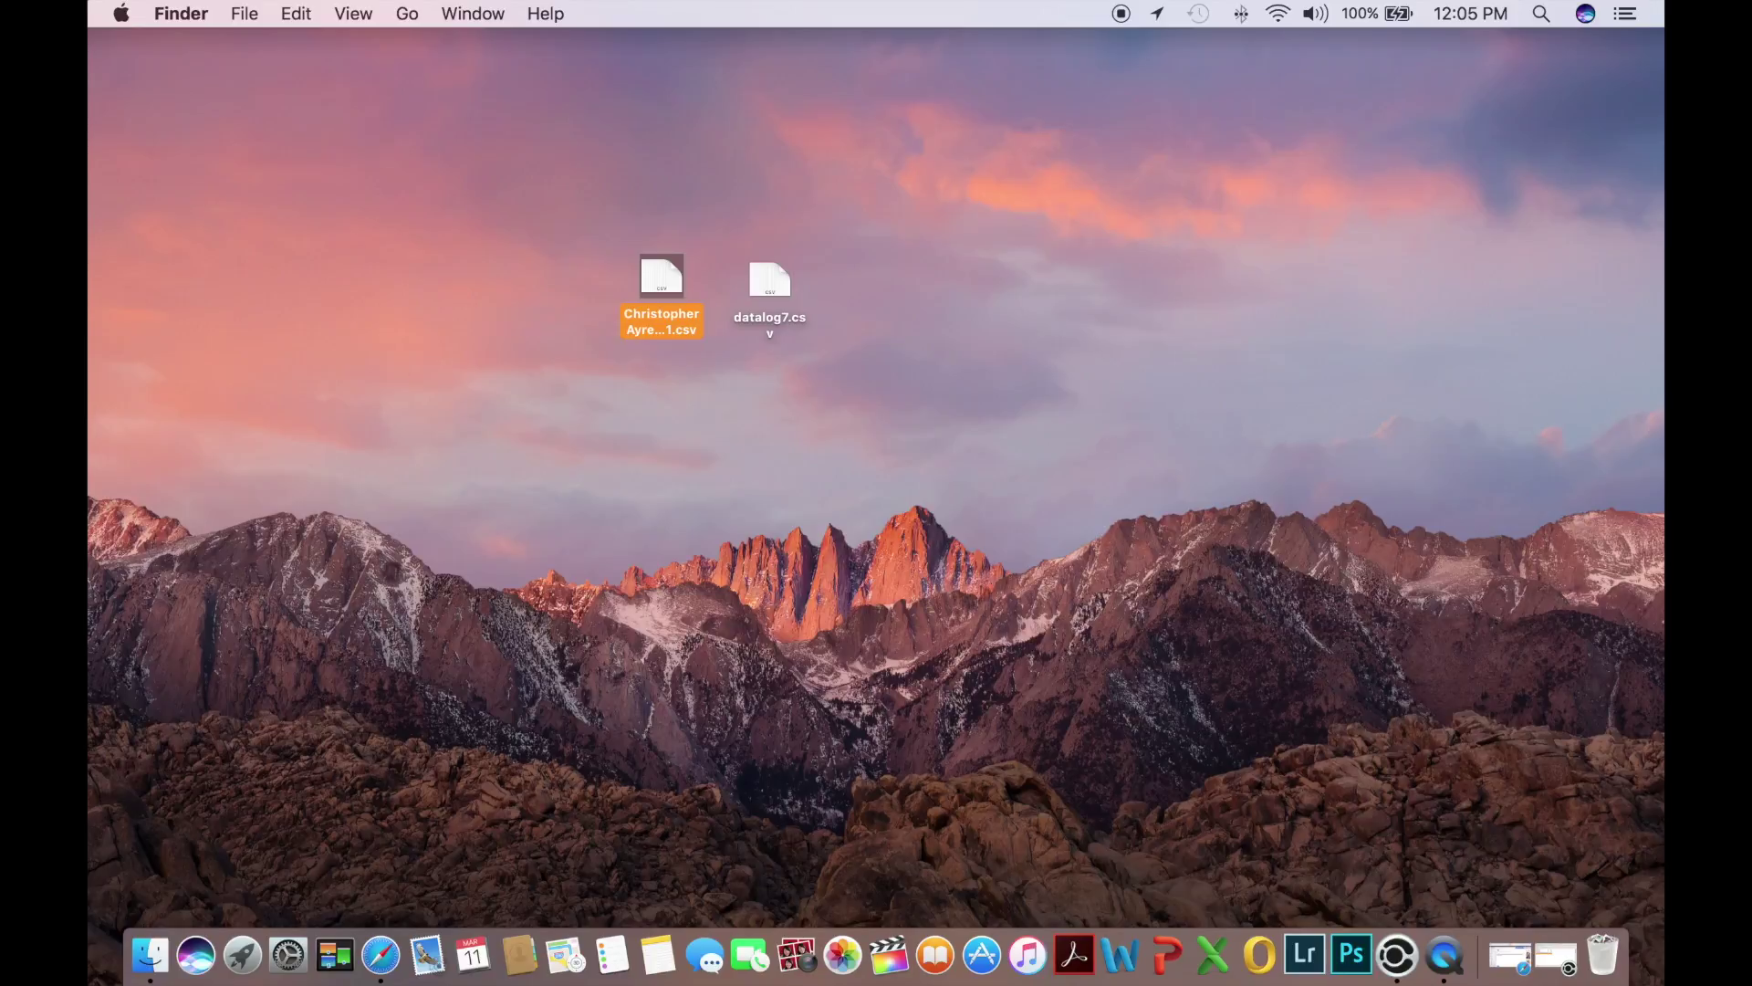
Rename datalog7.csv to the owner's name followed by _2016RS_930ctane_Beta1Y_DatLog2.csv
right_click(779, 285)
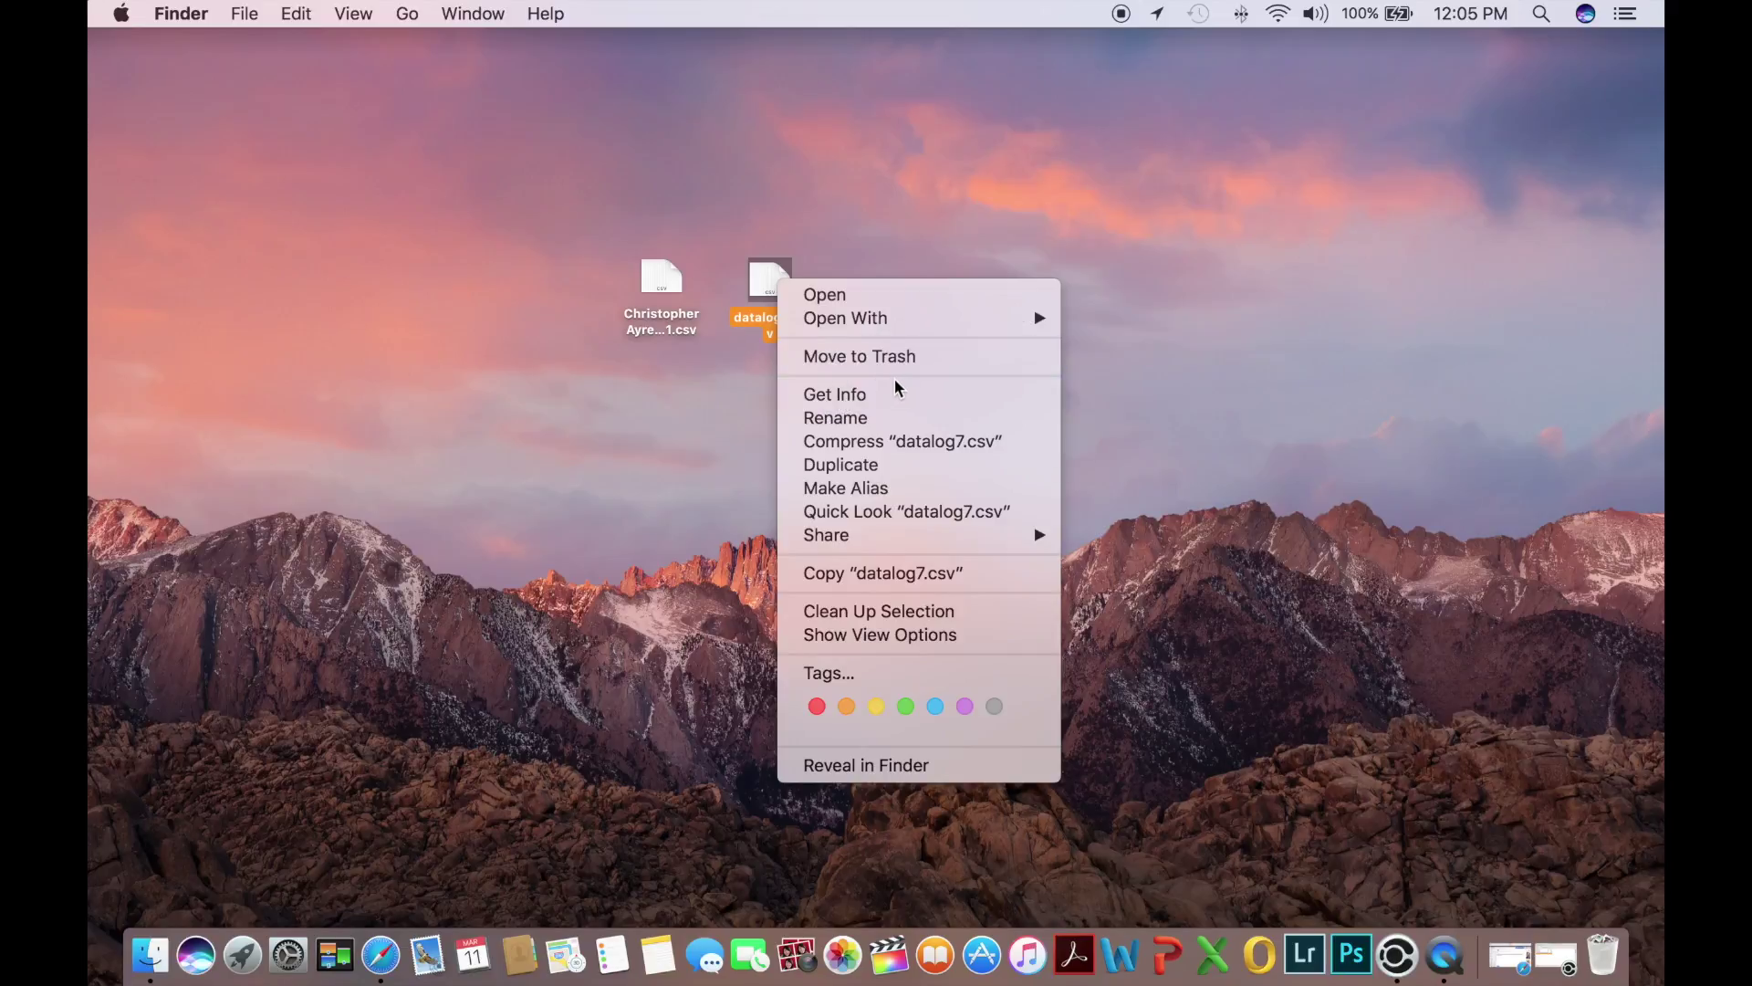
click(850, 416)
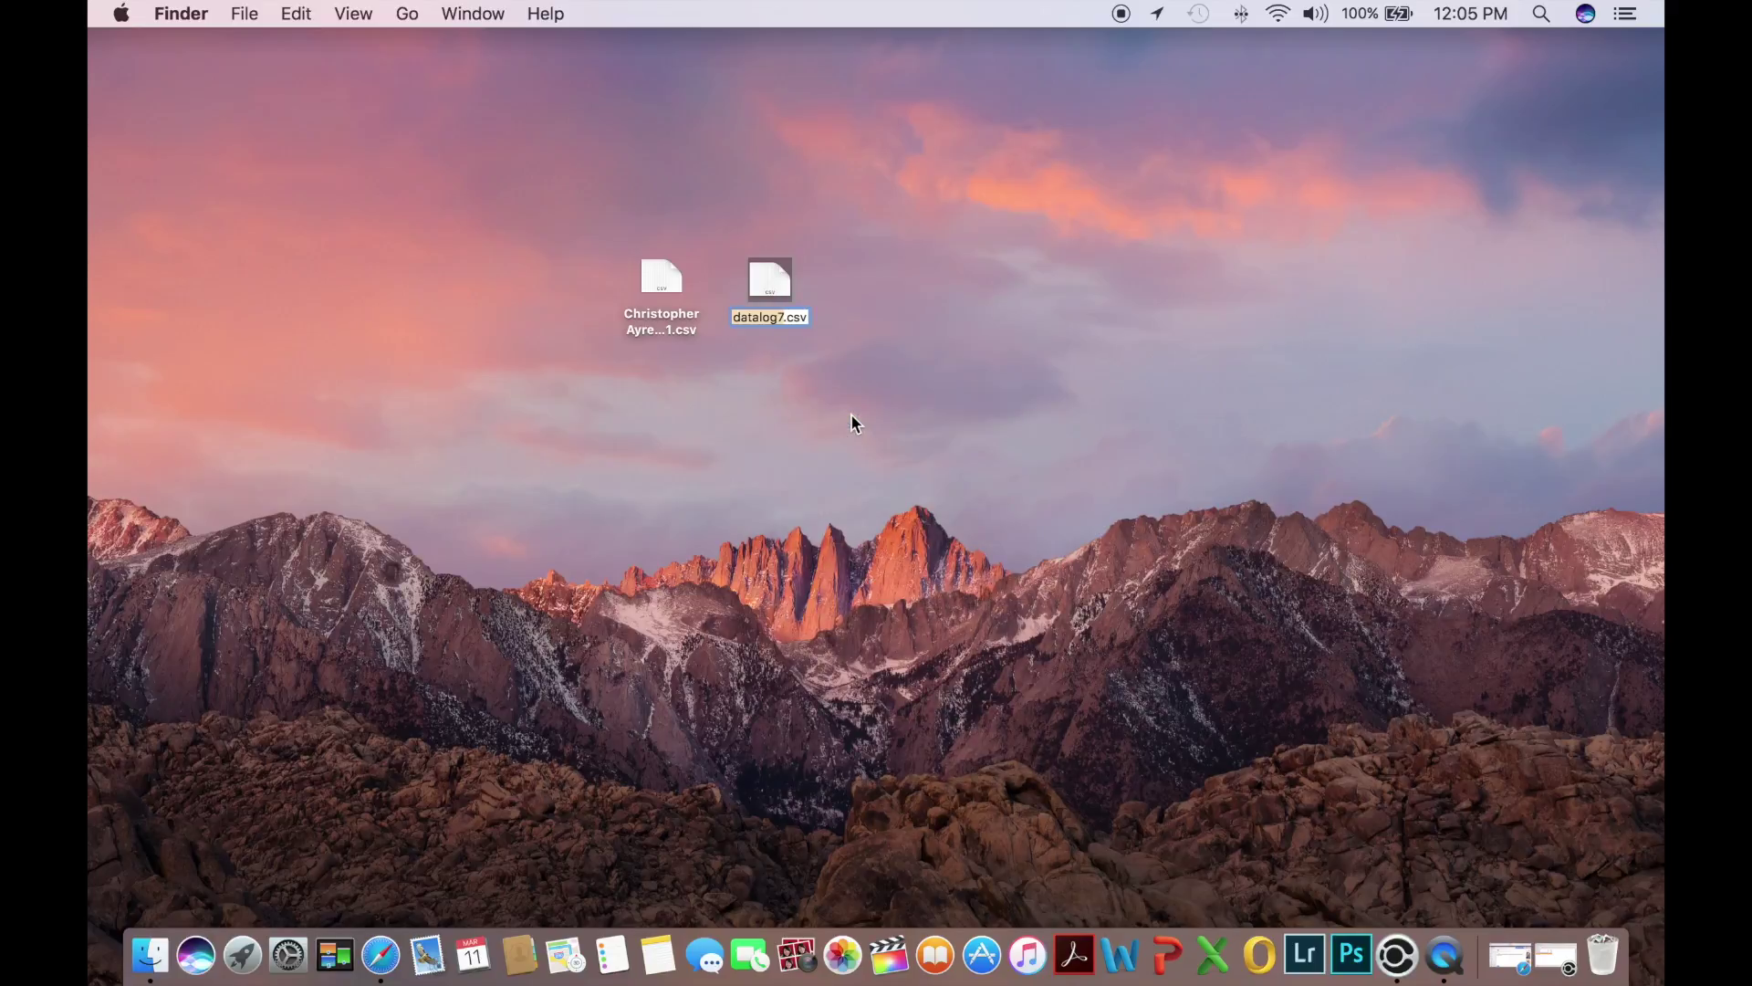
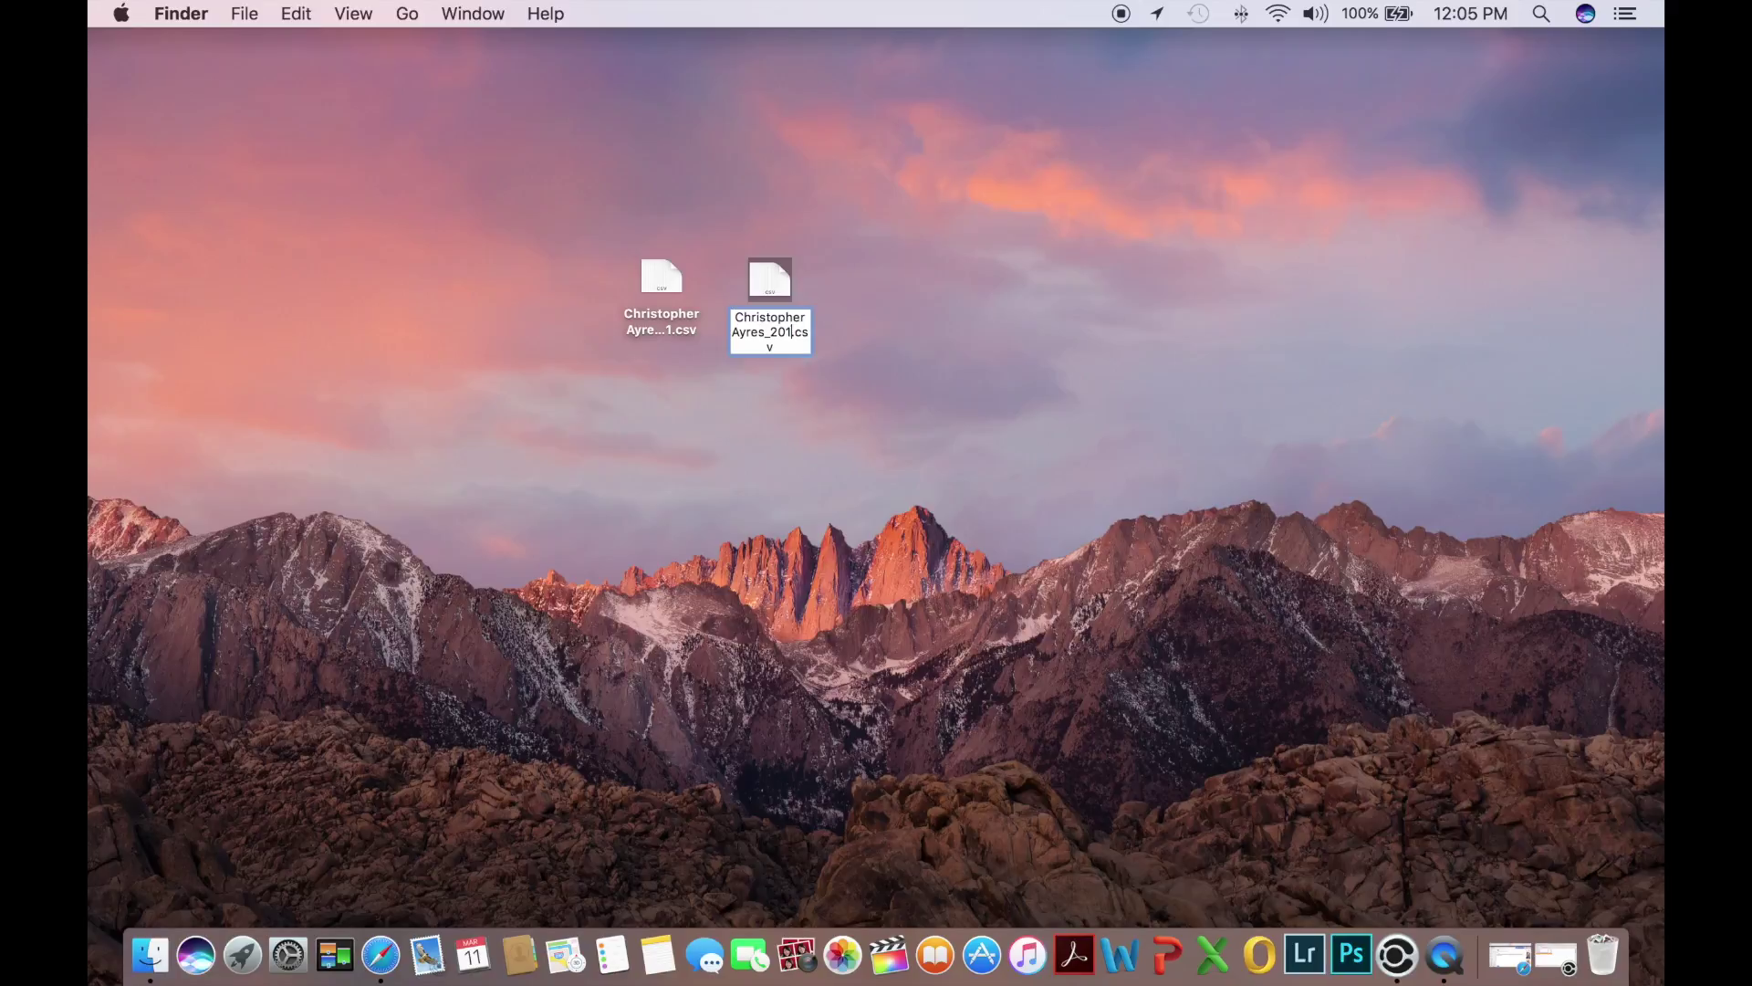
text(6)
text(RS)
text(_)
text(930)
text(ctane)
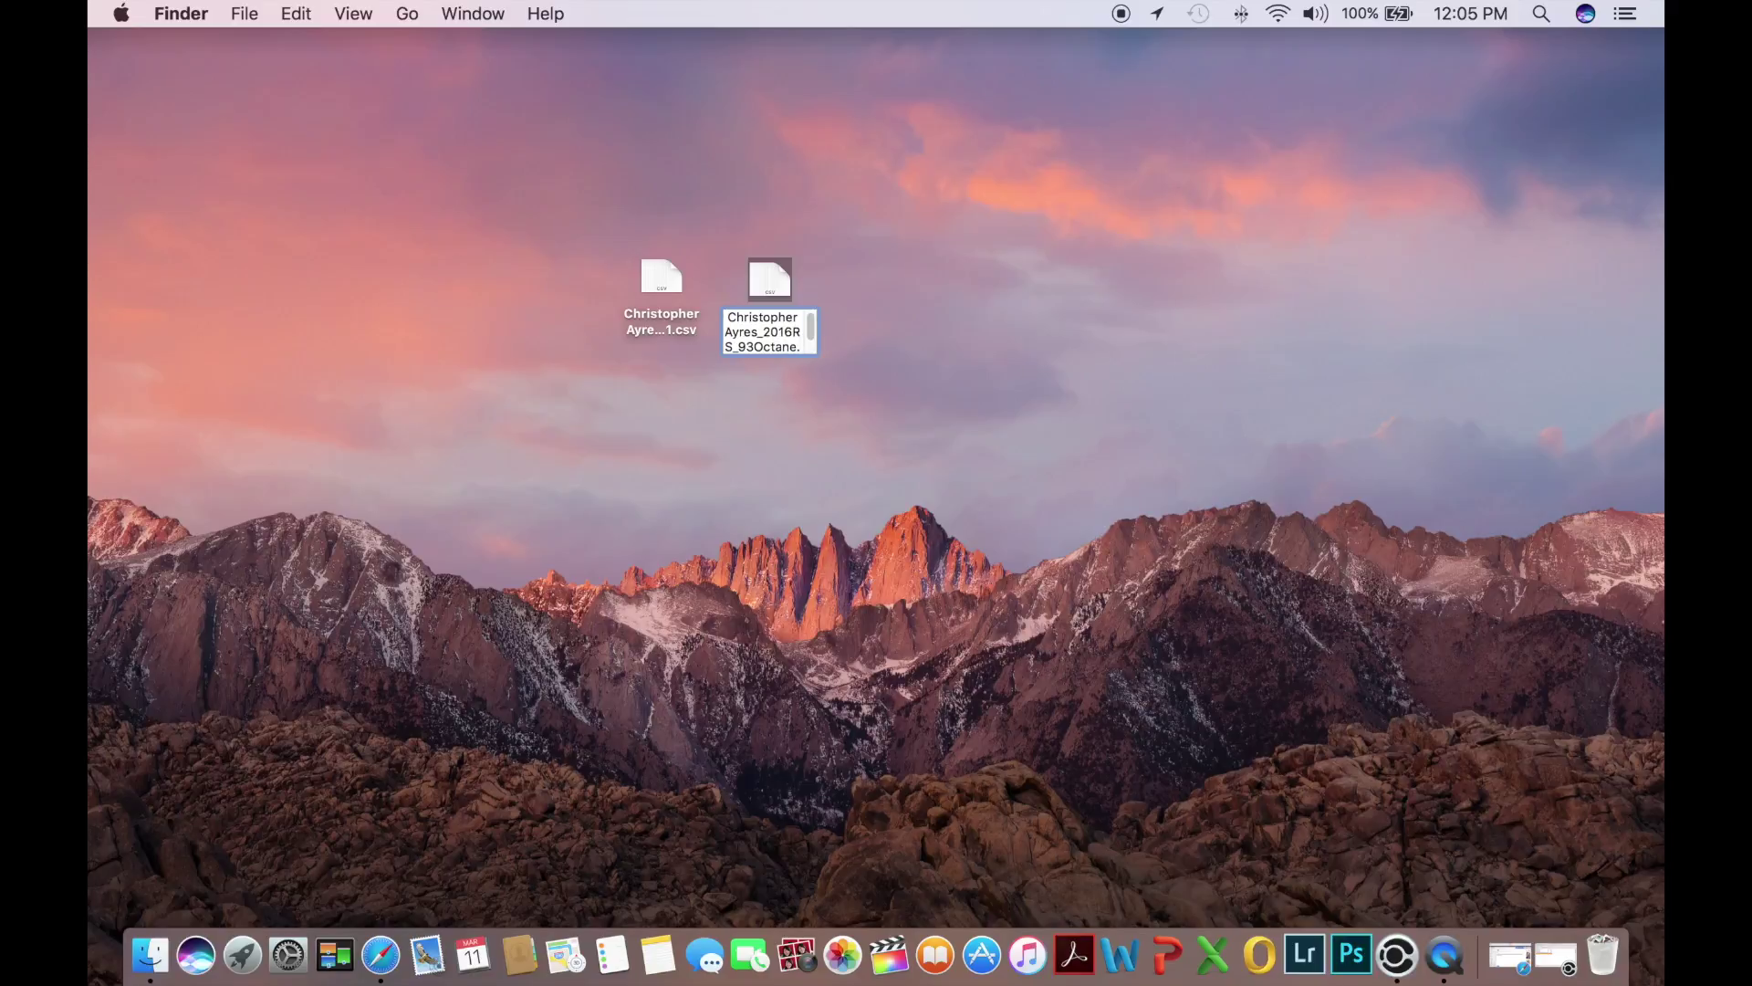
text(_)
text(Beta)
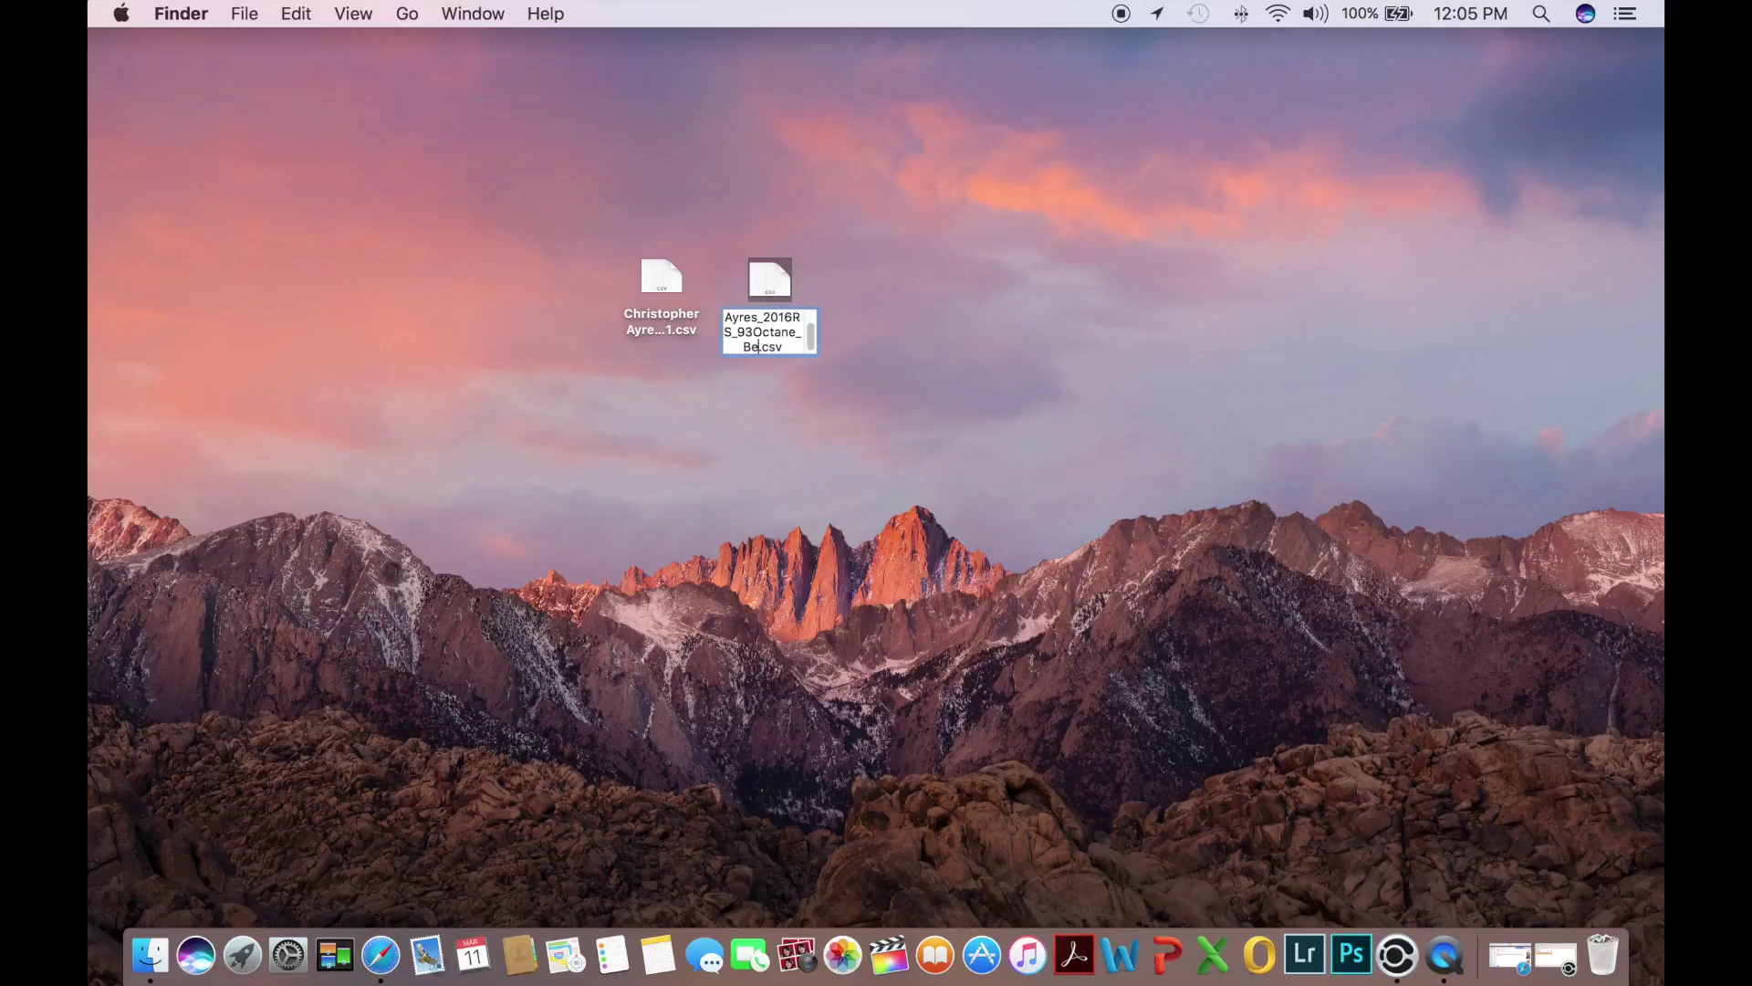
text(1Y_DatLog)
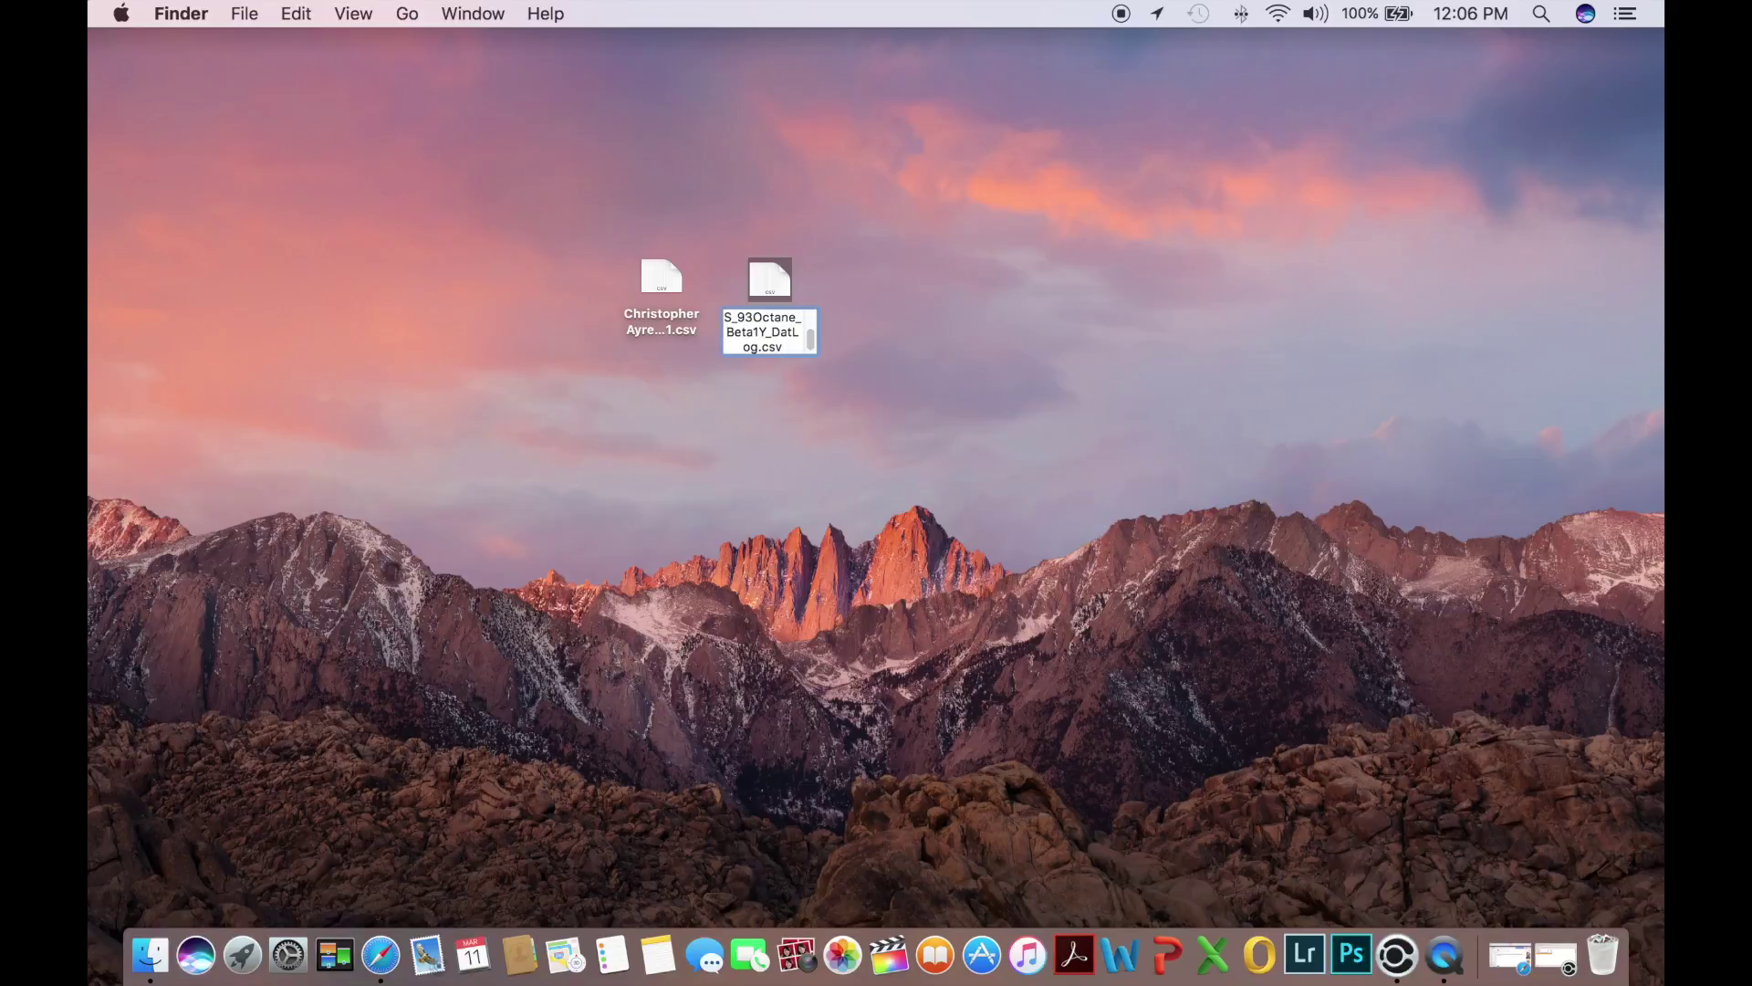
text(2)
click(895, 415)
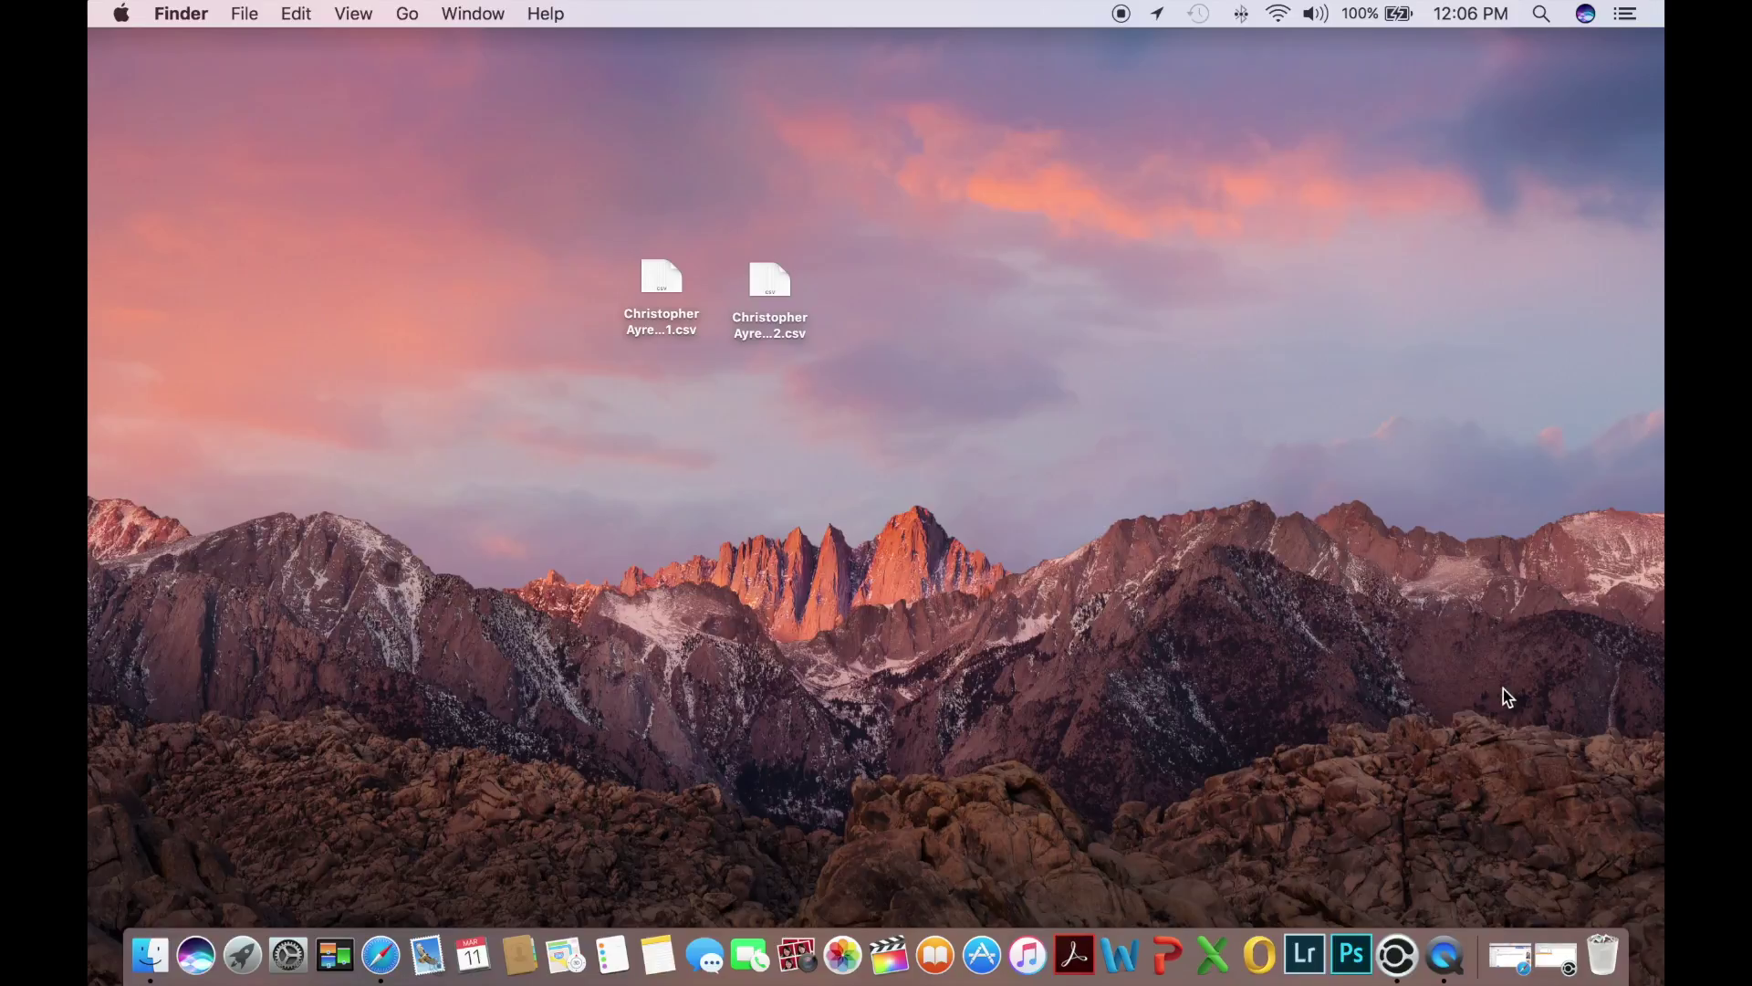
Restore the minimized Safari window holding the Yahoo Mail draft to TUNER
click(1515, 947)
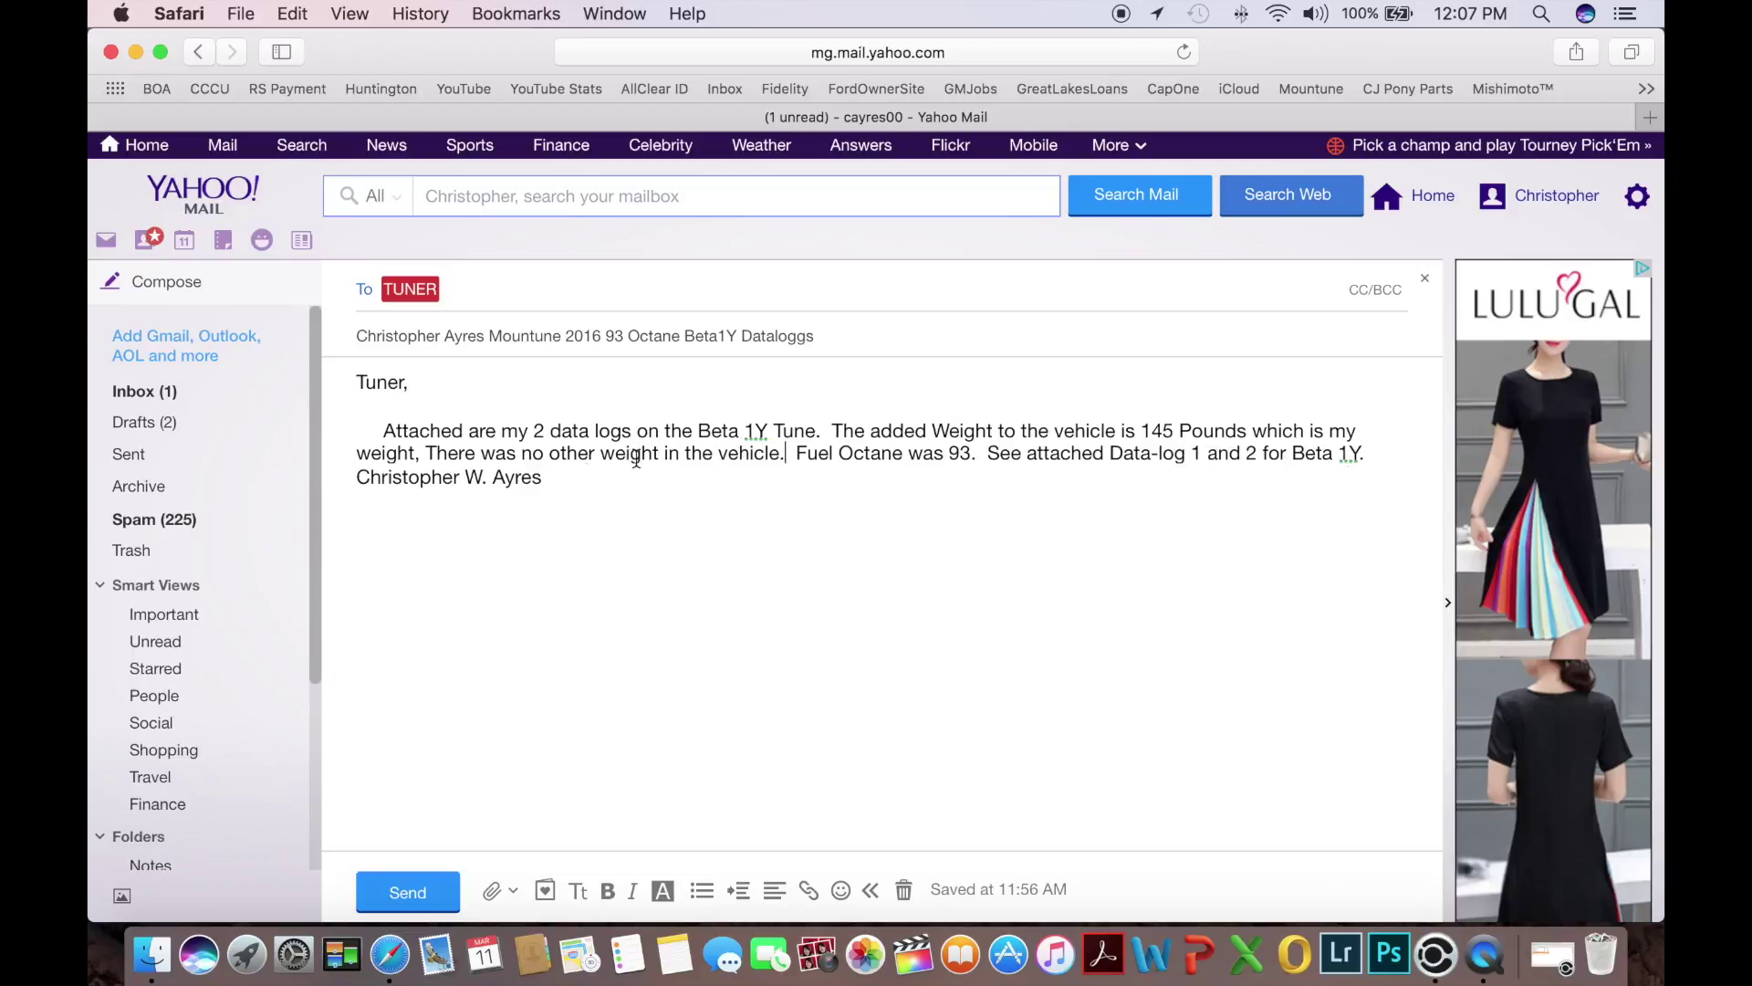
Attach both renamed datalog CSVs from the Desktop to the TUNER email, then close the mail window
click(494, 893)
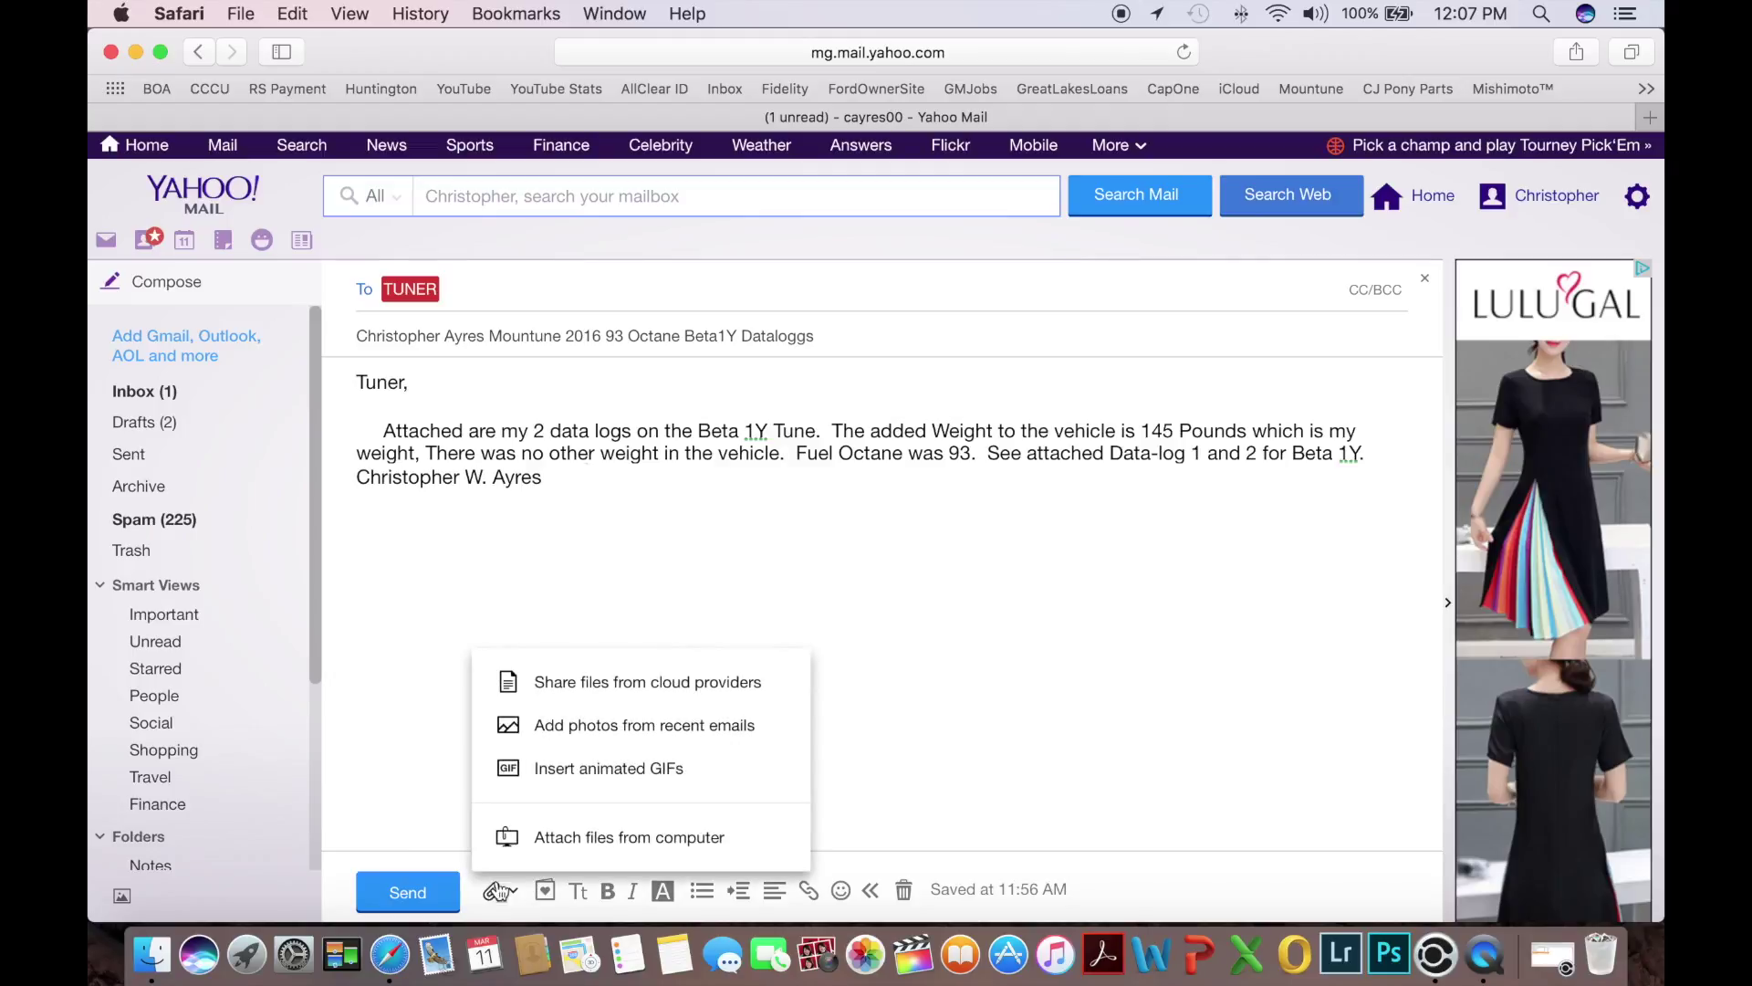
click(591, 851)
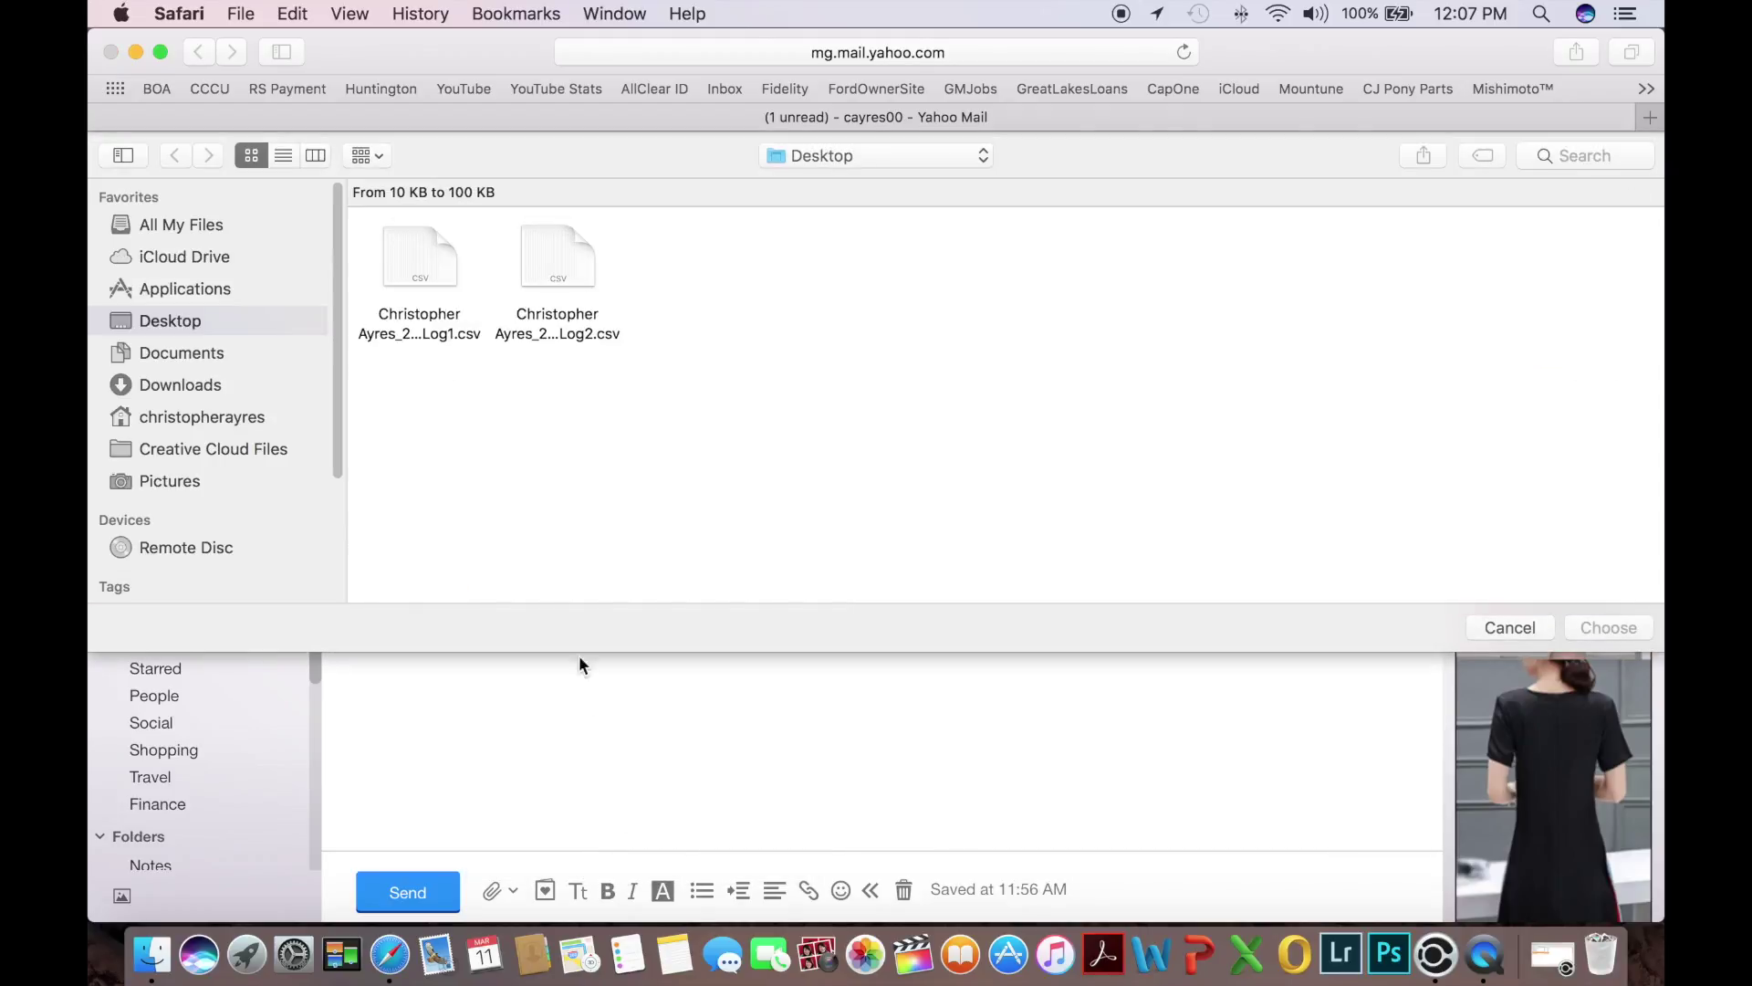
drag(634, 382, 401, 282)
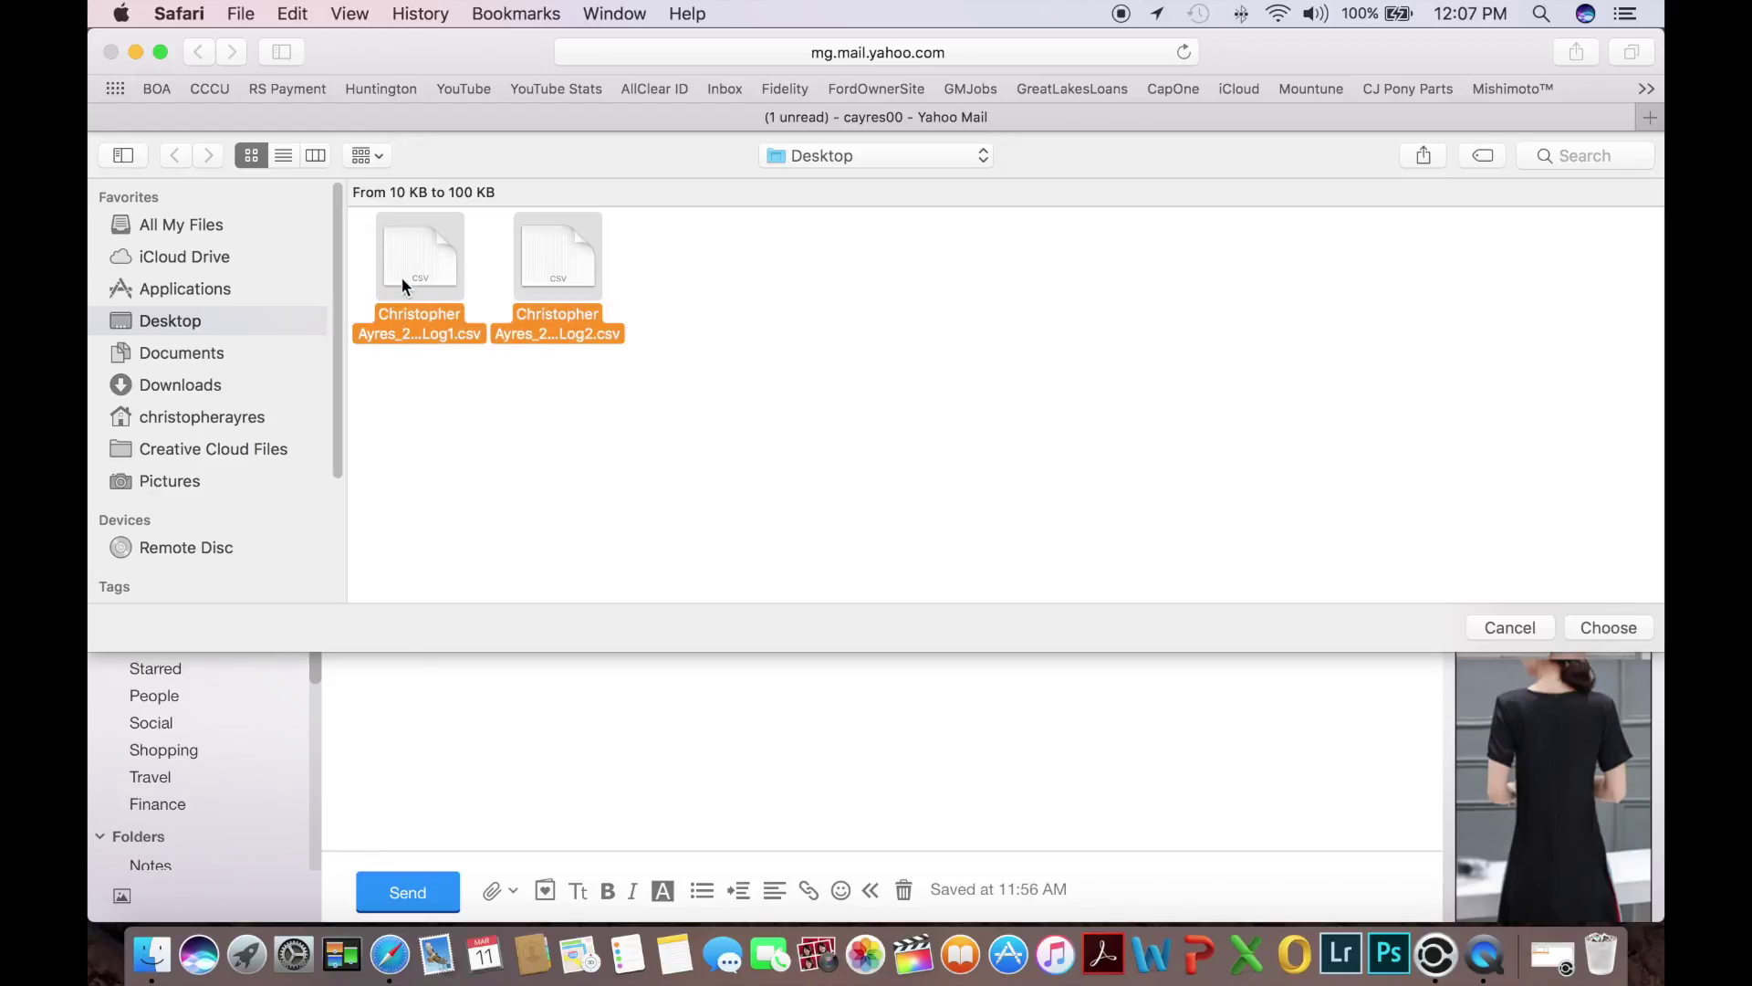
click(1606, 628)
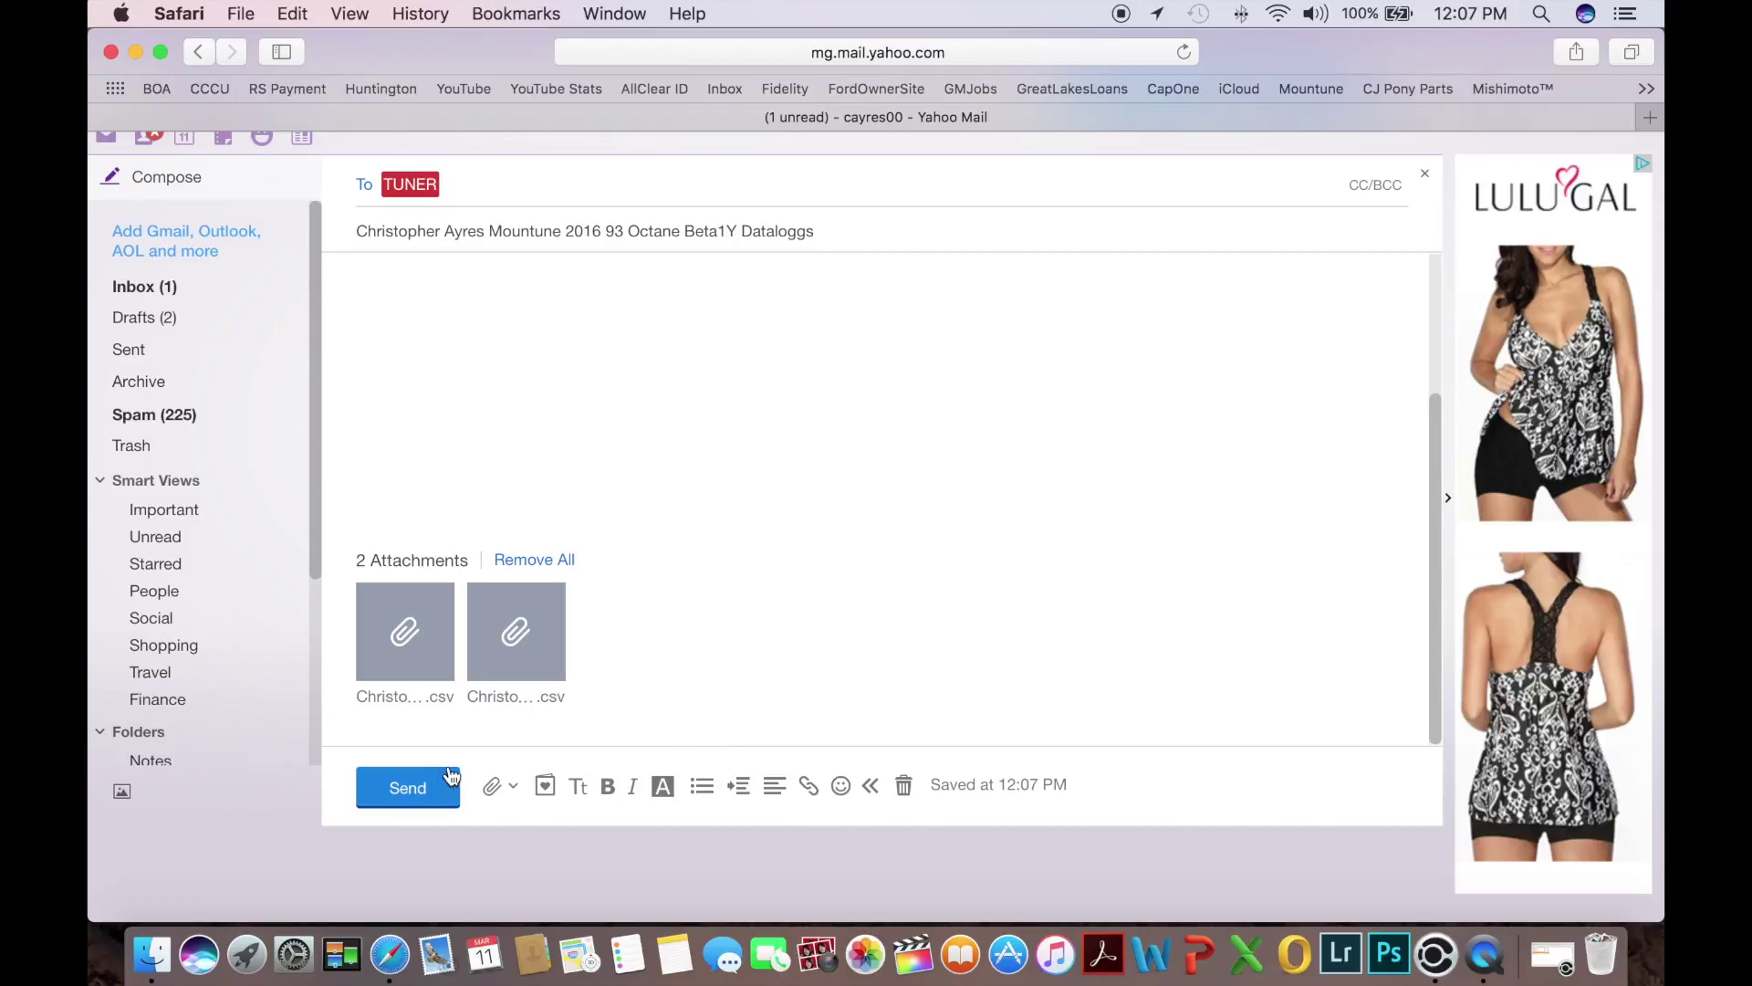
click(425, 788)
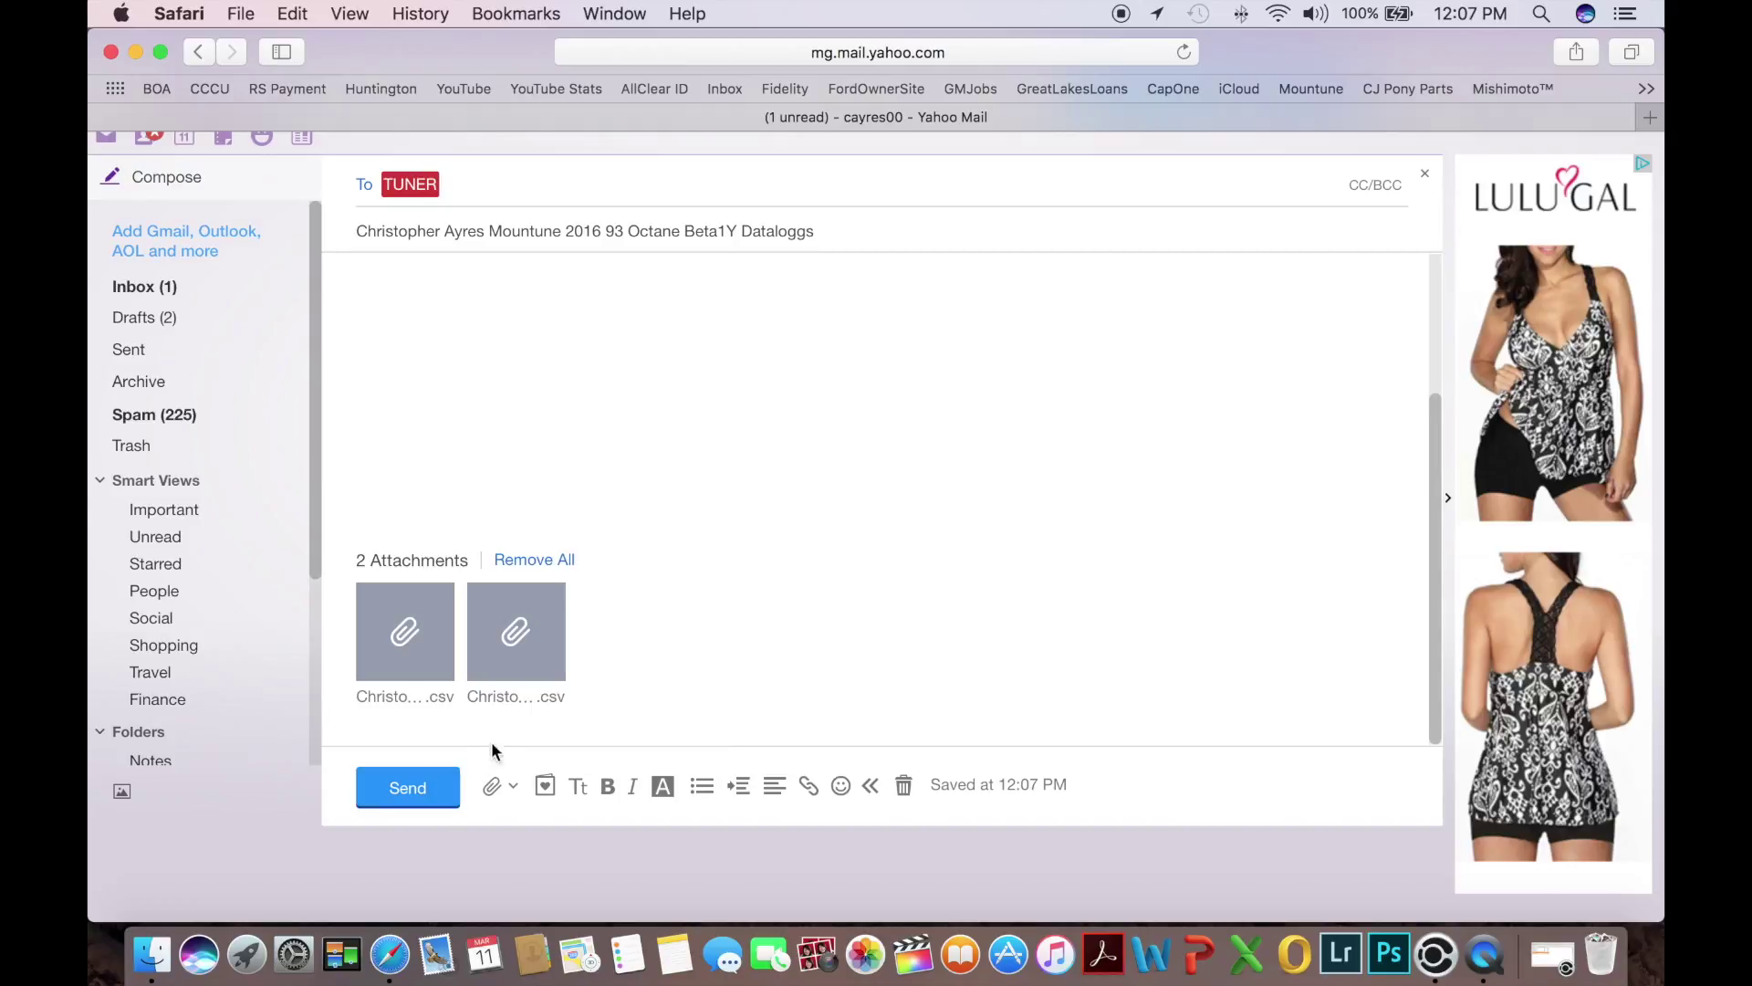
click(110, 53)
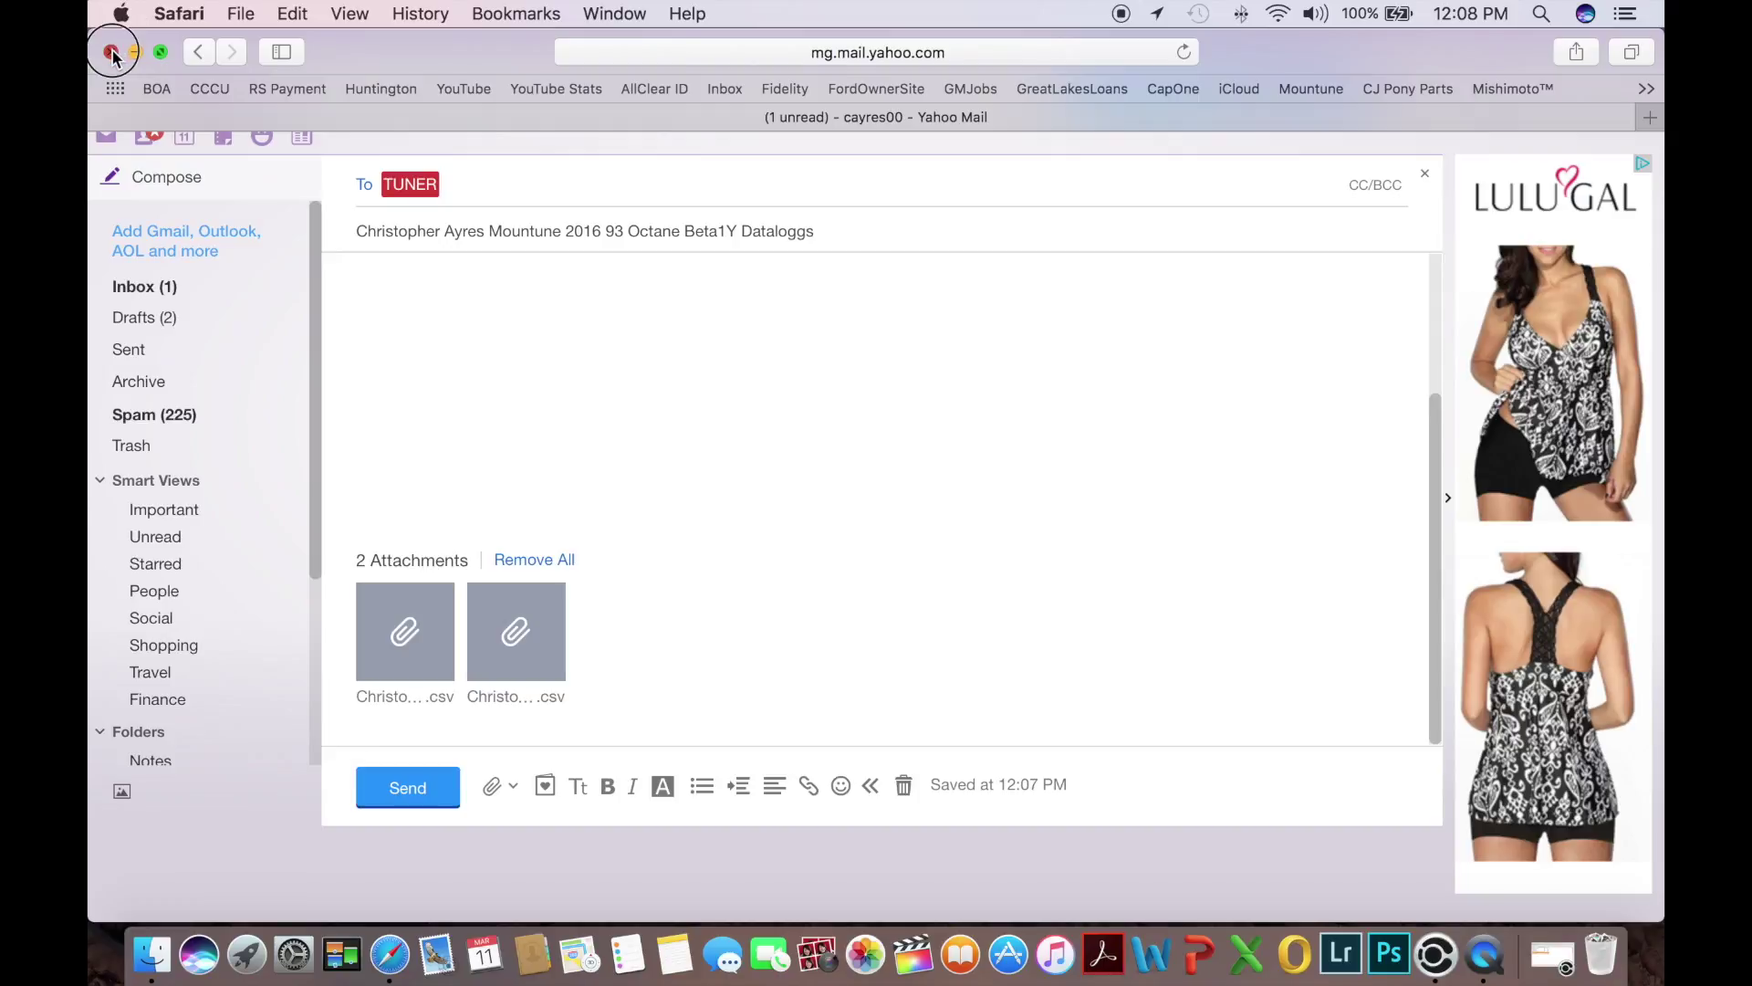
Reveal the desktop showing the two renamed datalog CSV files with the F11 shortcut
key(F11)
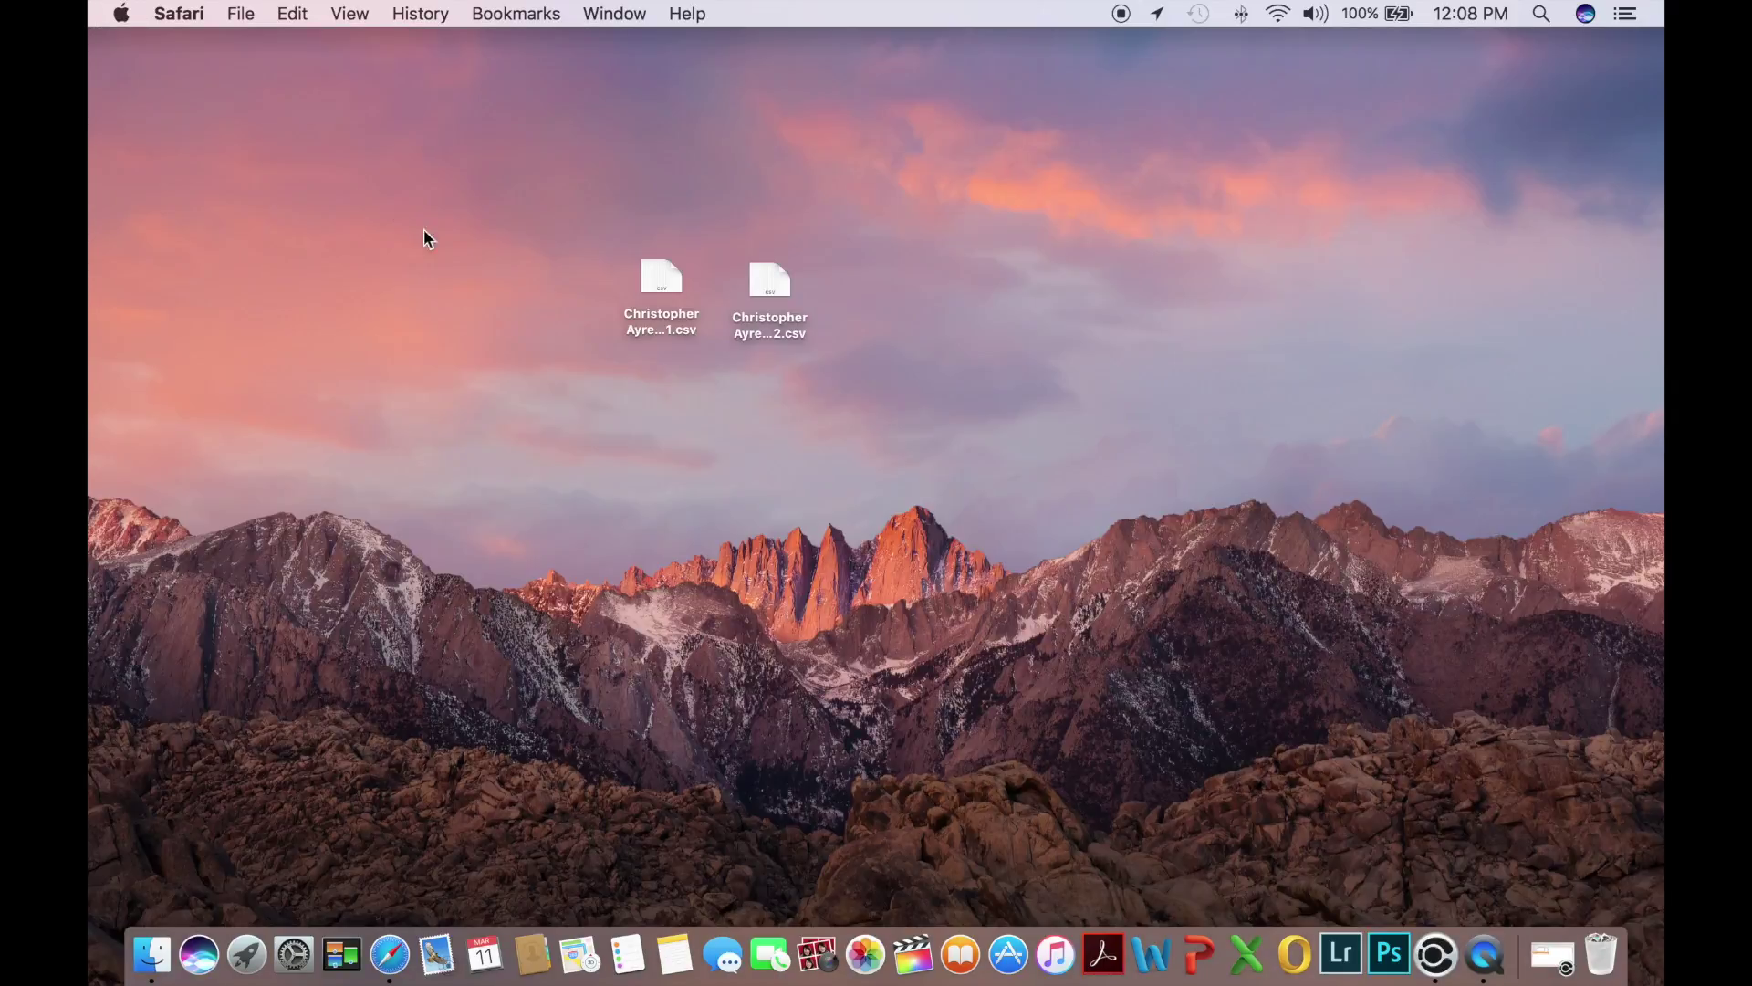